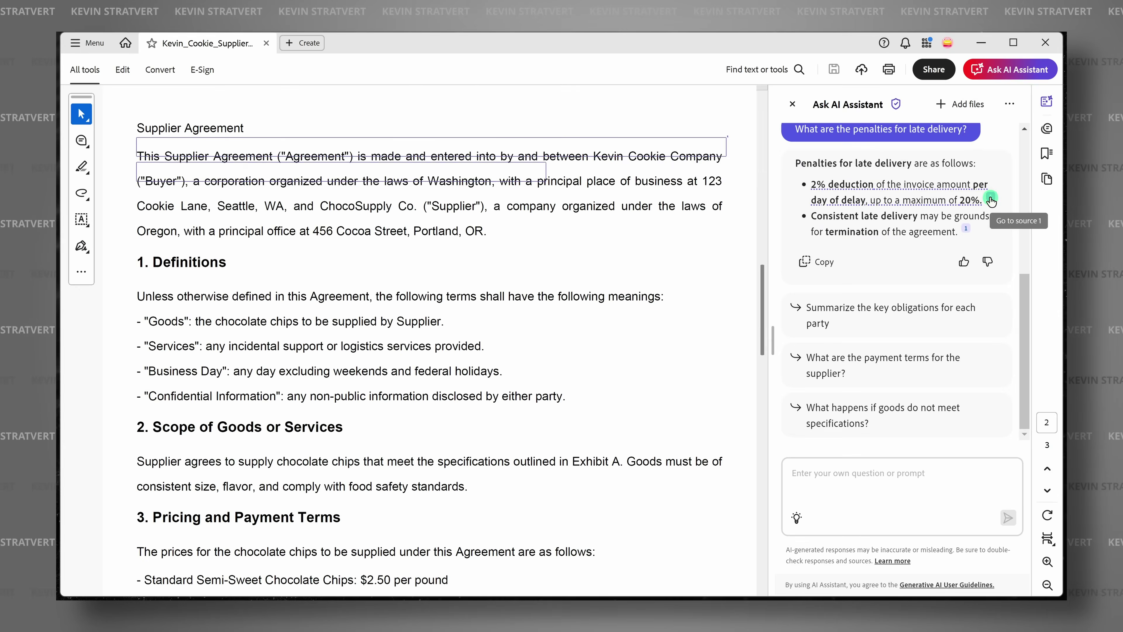
Enter the question "What are the action items?" for the AI Assistant beside the meeting transcript's generative summary
click(929, 141)
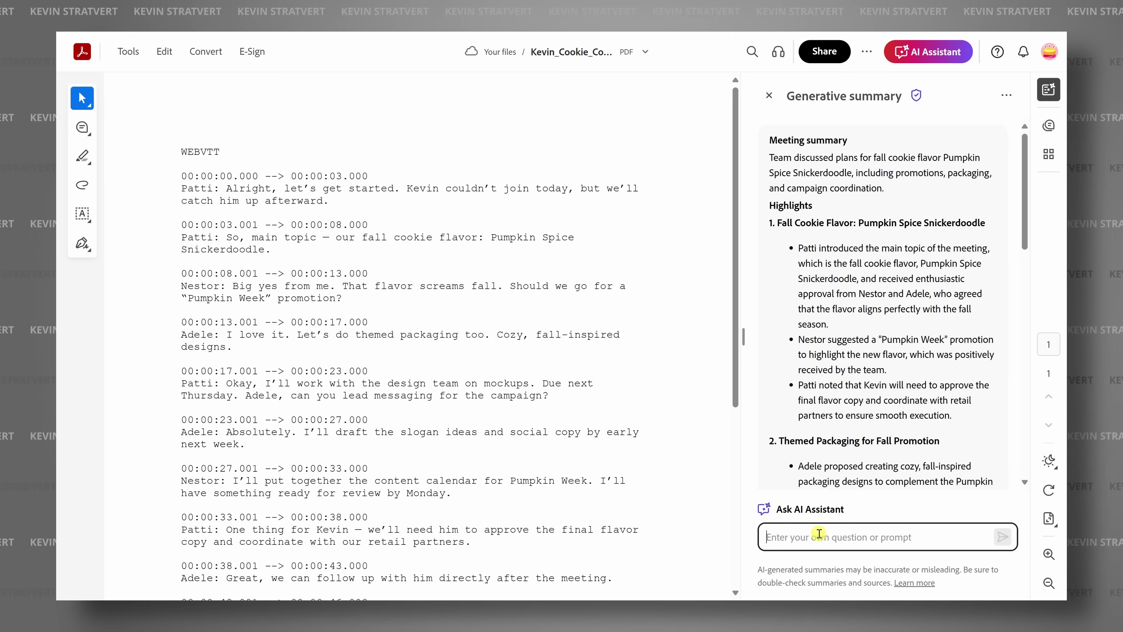
text(What are the action items?)
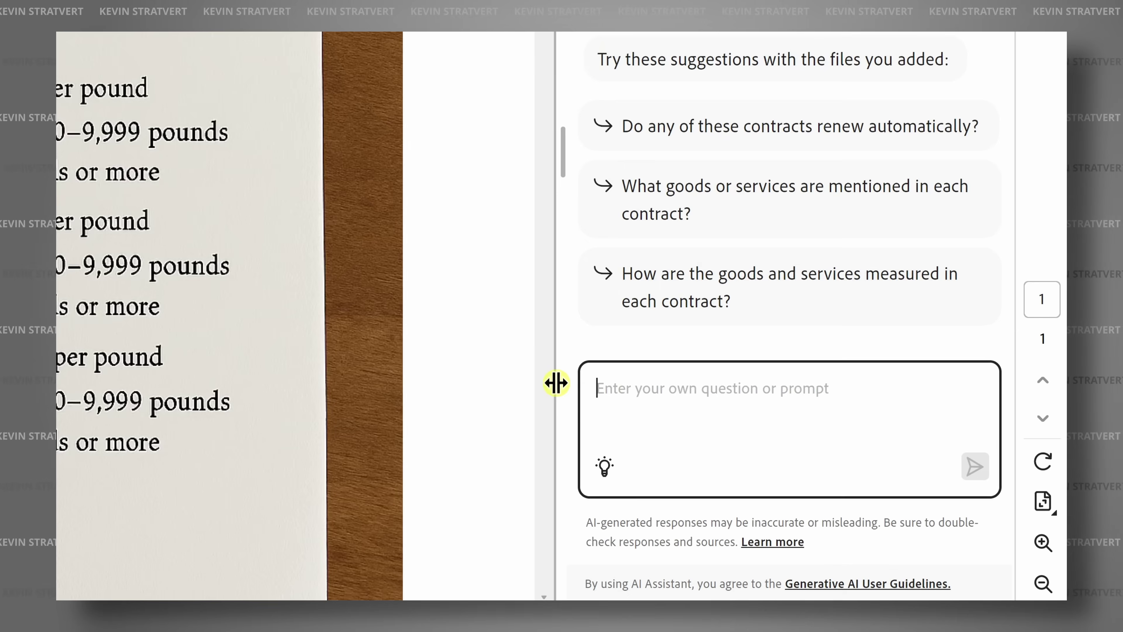
Ask the AI Assistant about the added contracts: "Which one offers better pricing on chocolate chips?"
text(Which one offers better pricing on chocolate chips?)
click(975, 467)
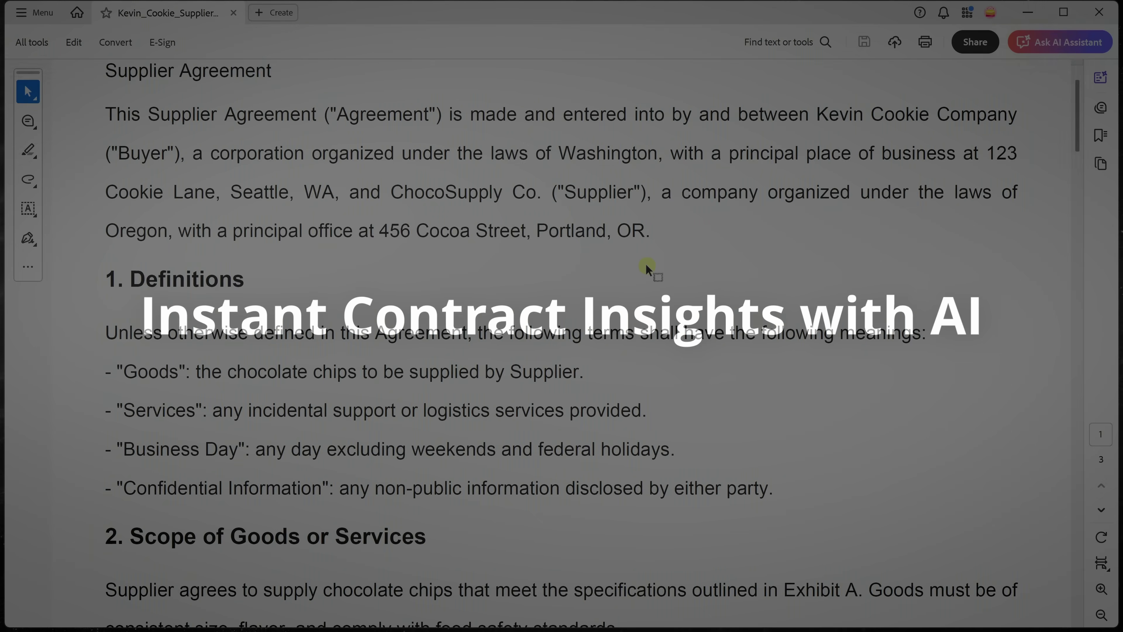
Read through the supplier agreement's definitions, scope of goods, pricing and payment terms, and order and delivery terms
scroll(646, 264, down, 3)
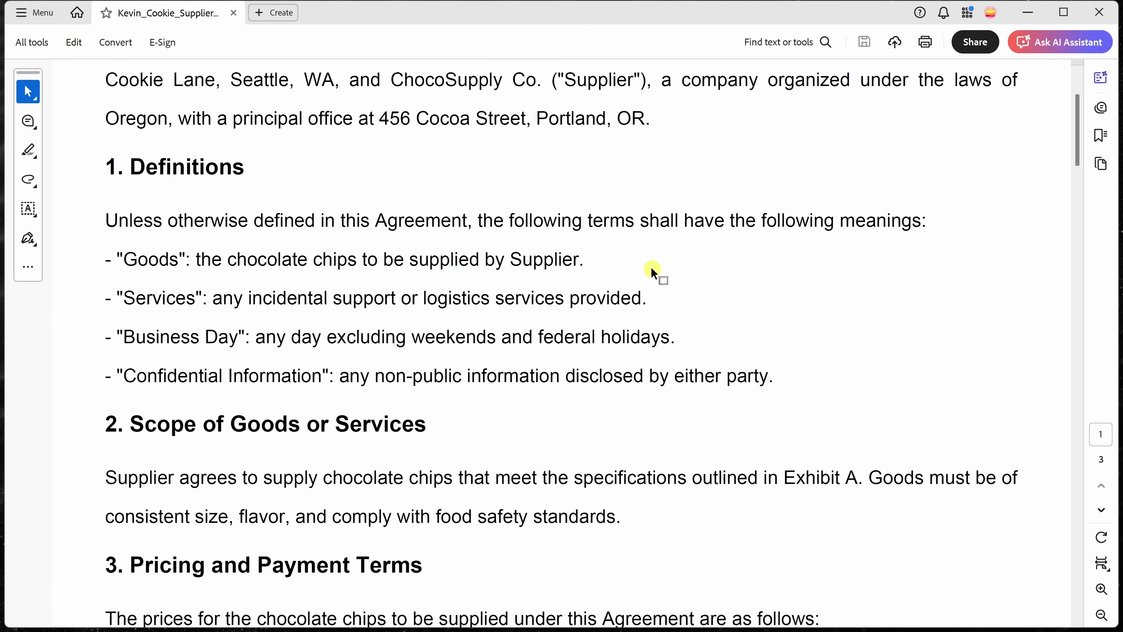
scroll(650, 267, down, 3)
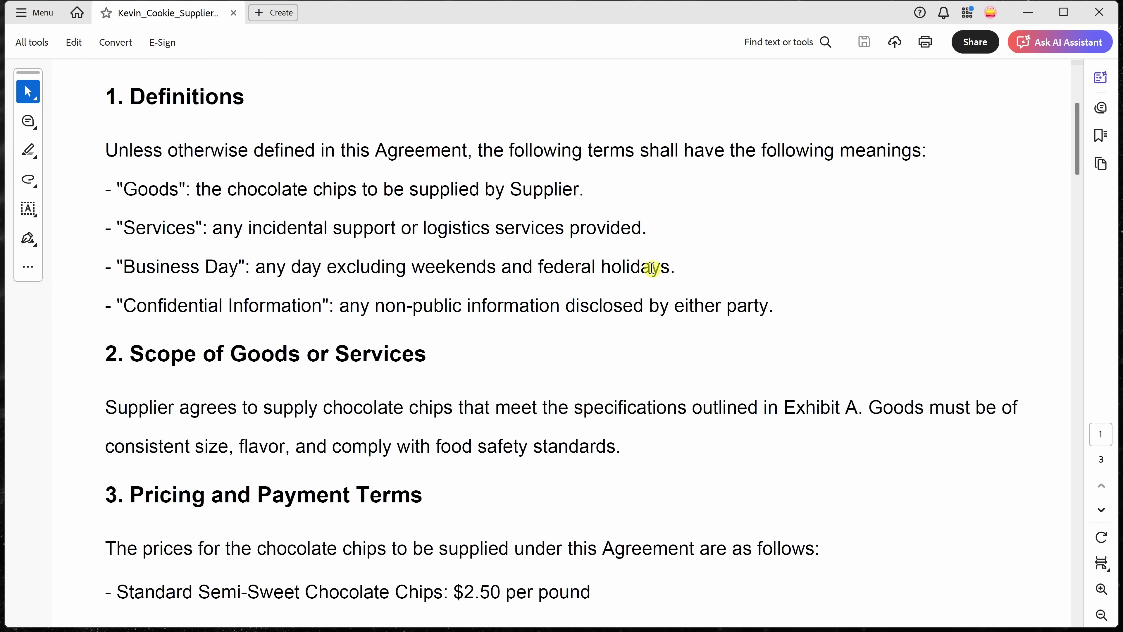
scroll(653, 267, down, 3)
scroll(652, 268, down, 4)
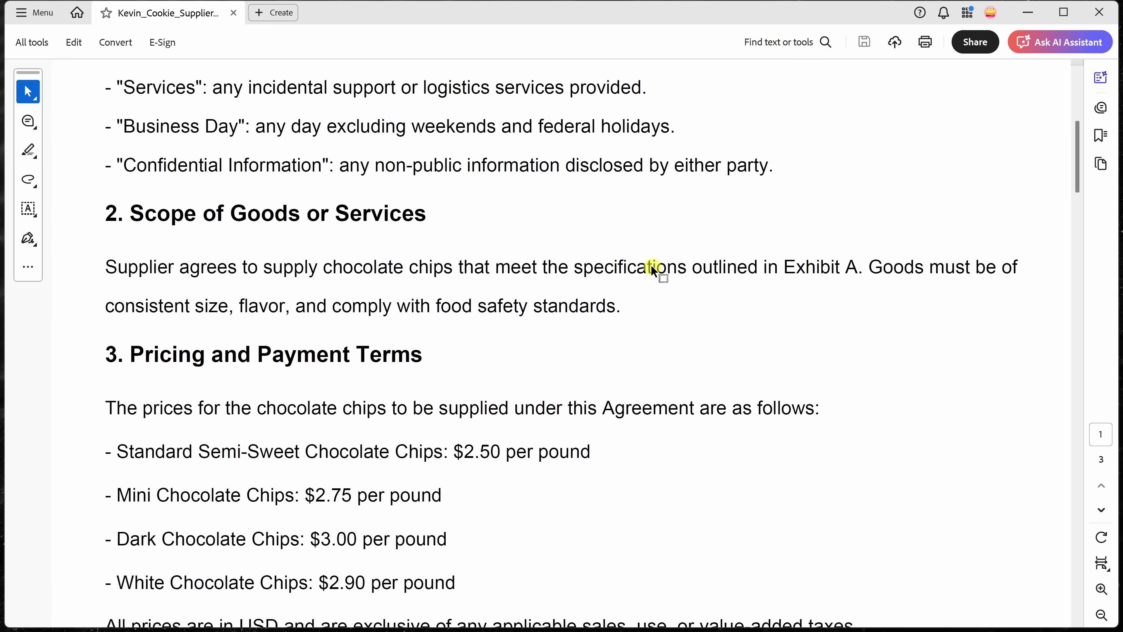
scroll(650, 265, down, 9)
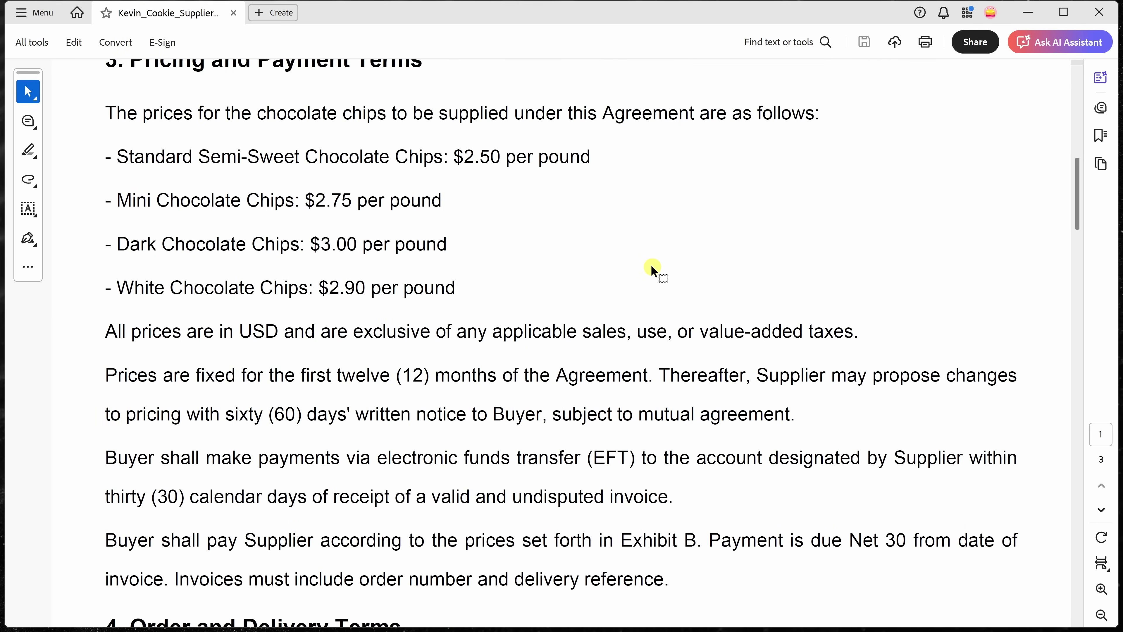
scroll(651, 265, down, 10)
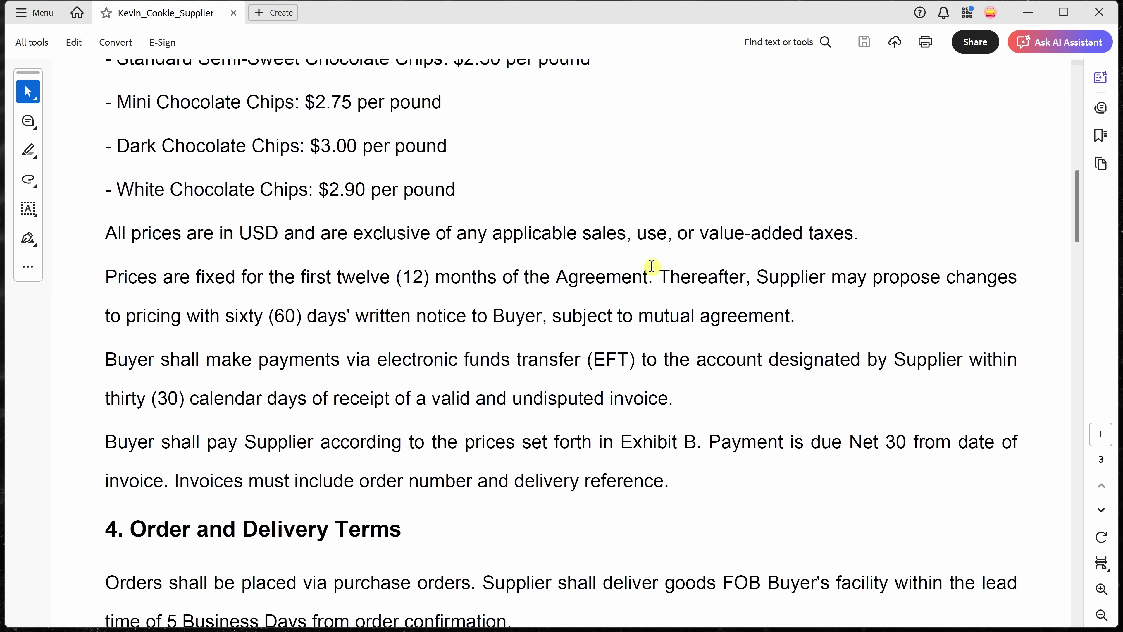
scroll(652, 266, down, 5)
scroll(651, 268, up, 14)
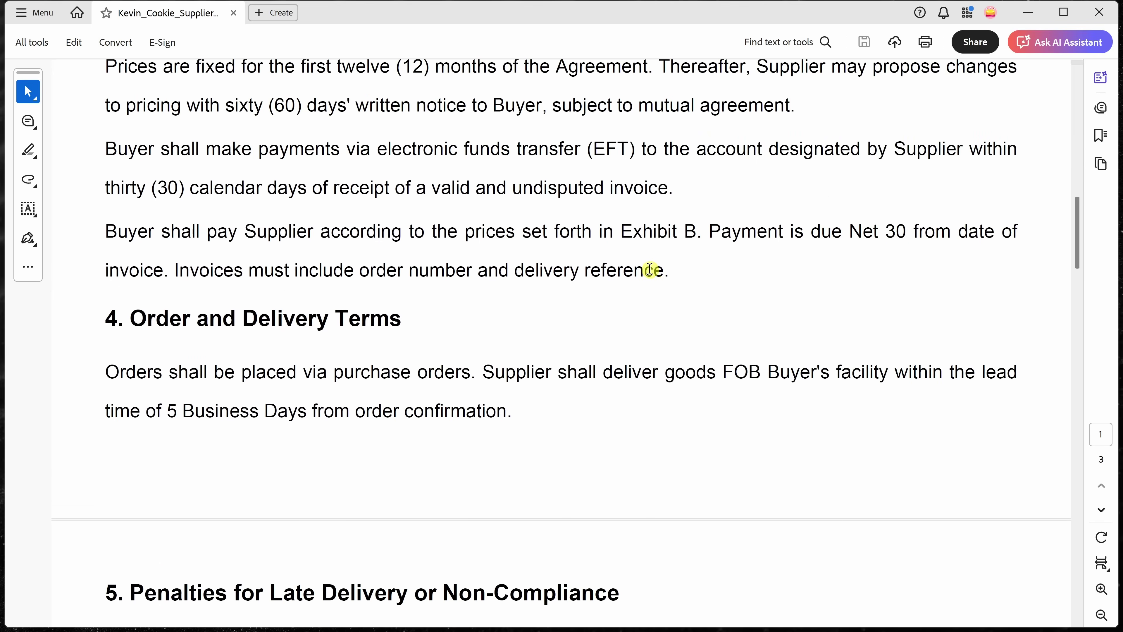
scroll(649, 271, up, 15)
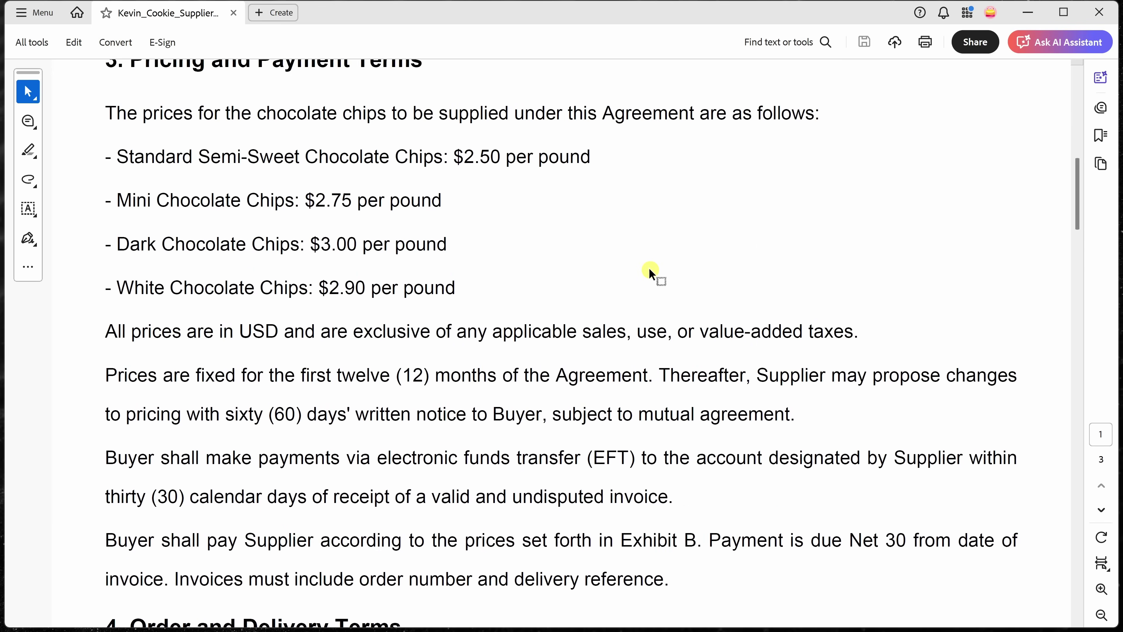
scroll(649, 267, up, 6)
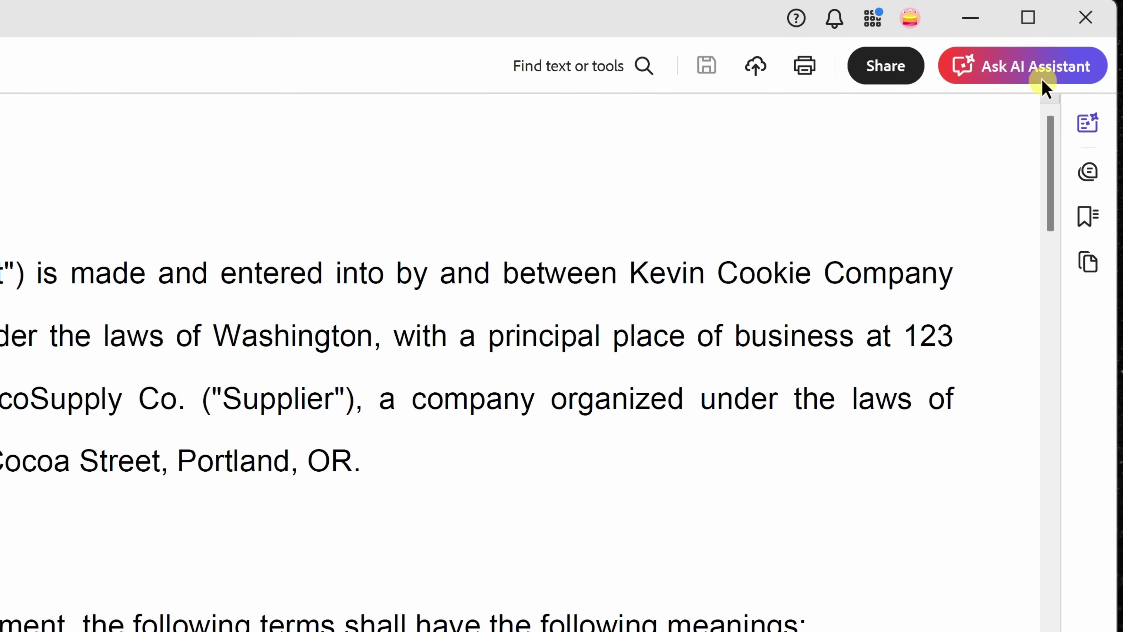
Open the AI Assistant for the supplier agreement and compare its contract overview with the agreement's pricing section
click(1091, 75)
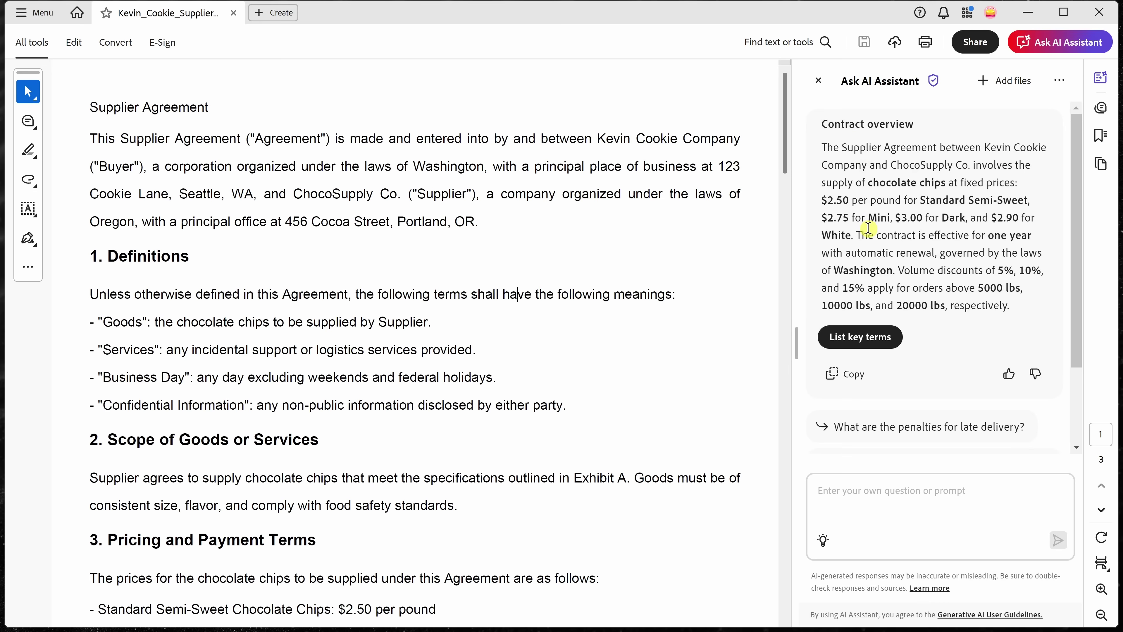
scroll(238, 231, down, 4)
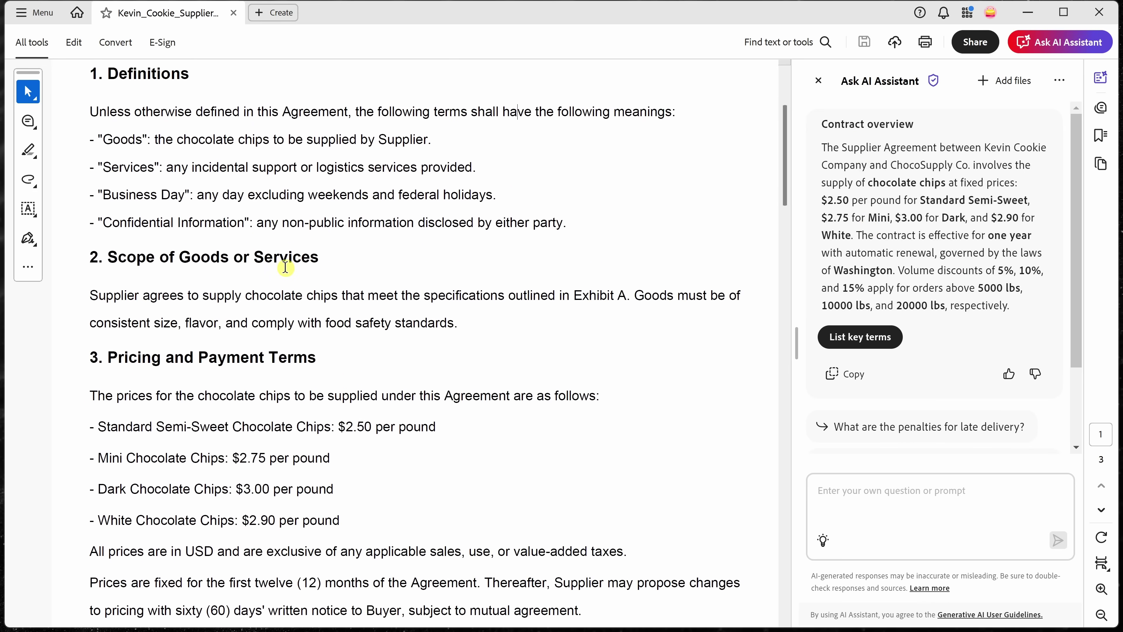
scroll(286, 267, down, 2)
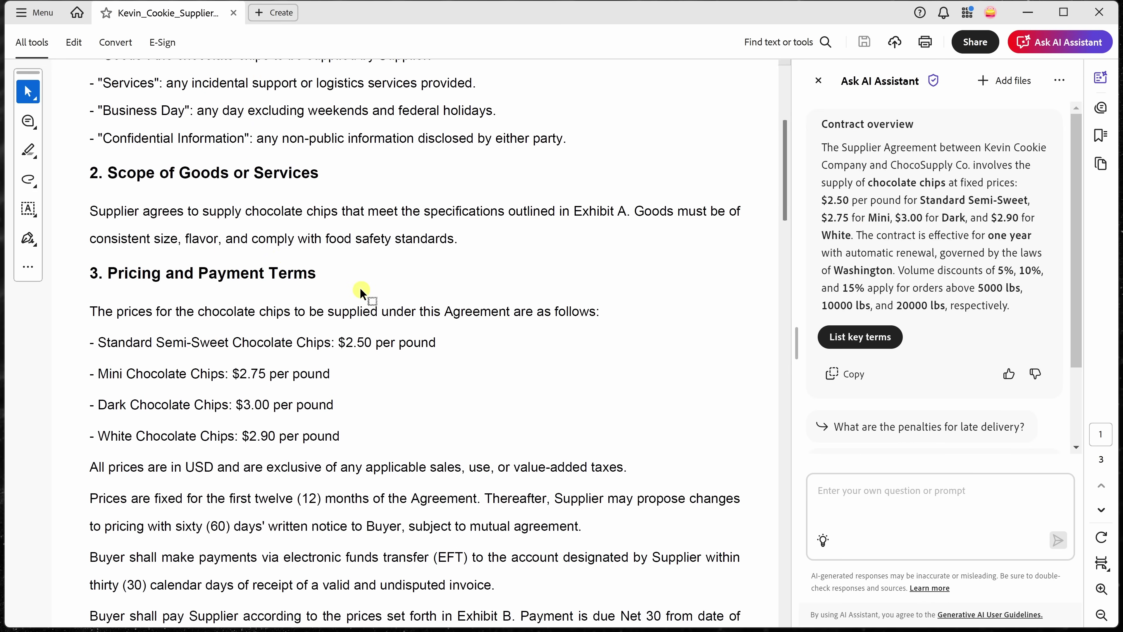
scroll(388, 351, up, 6)
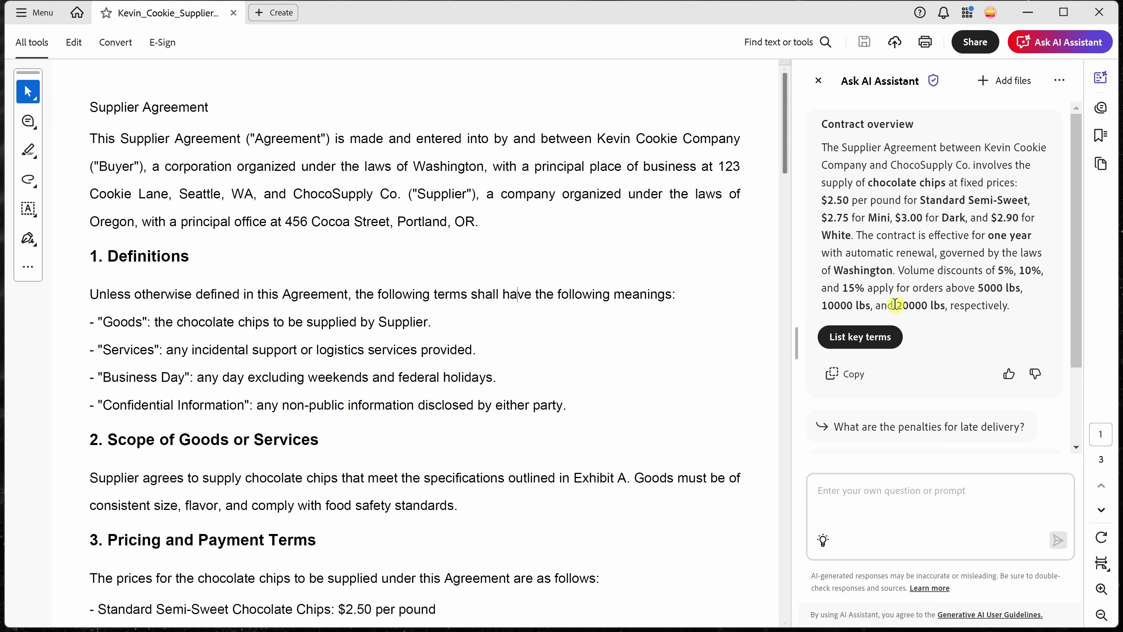
Ask the suggested question "What are the penalties for late delivery?" and go to the source cited for the invoice deduction
scroll(895, 305, down, 2)
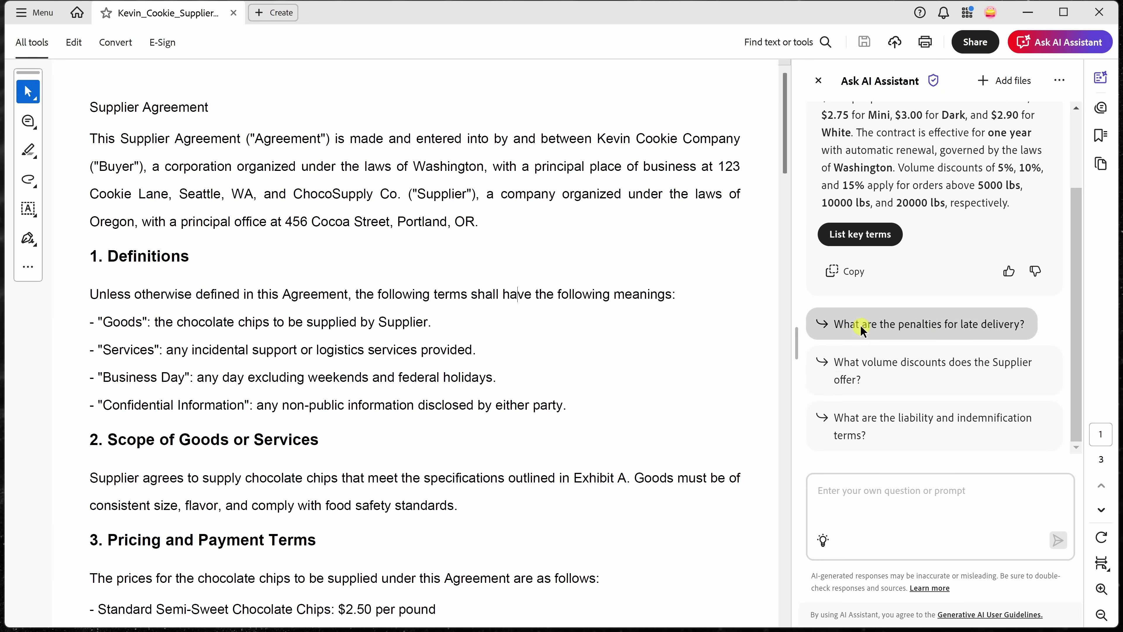
click(884, 327)
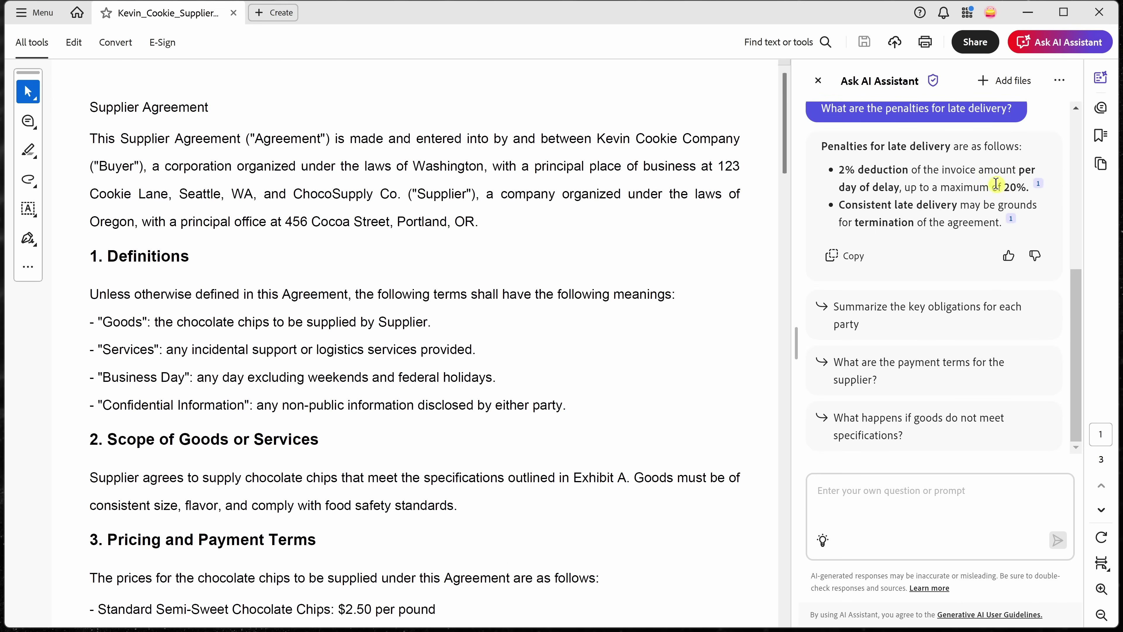
click(1038, 185)
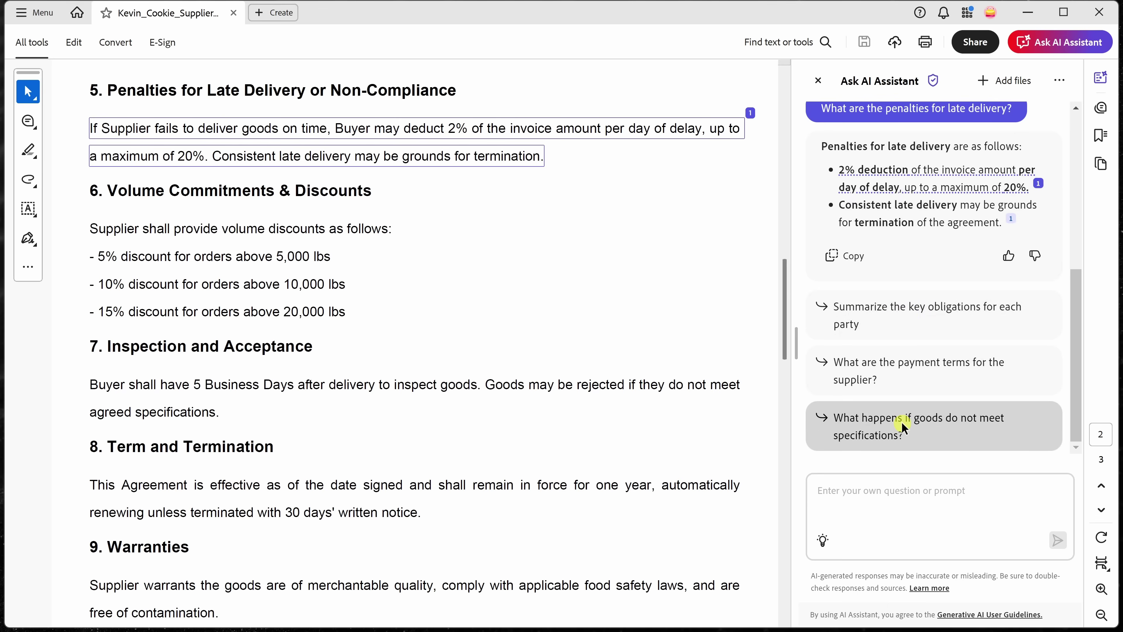
Ask the AI Assistant the custom question "Are there any volume discounts for bulk orders?"
click(927, 492)
text(Are there any volume discounts for bulk orders?)
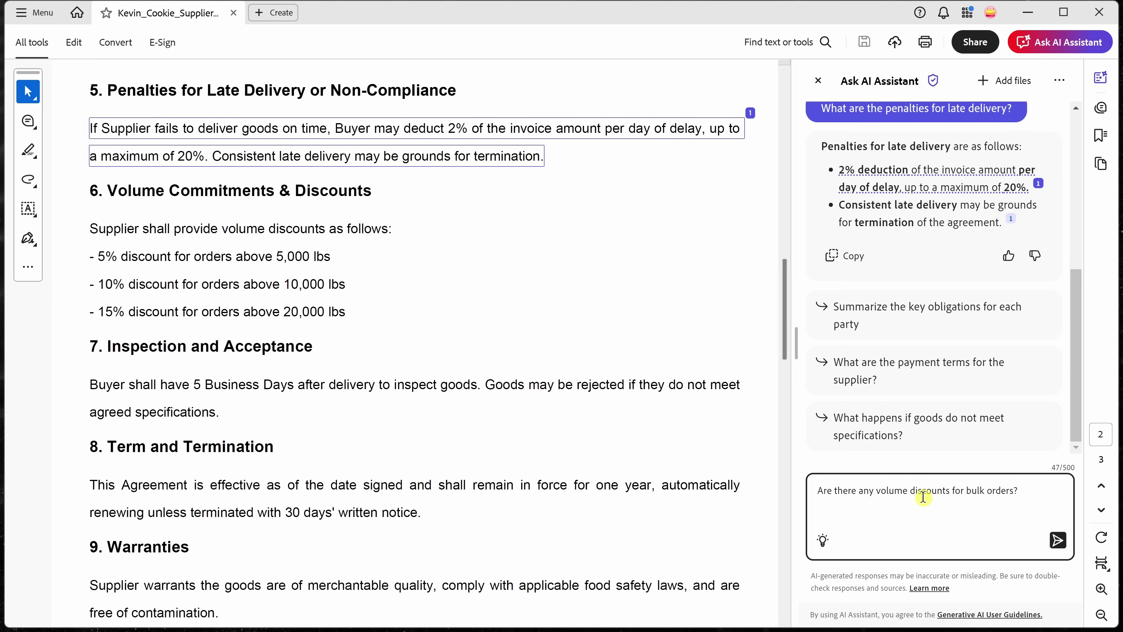
click(1059, 541)
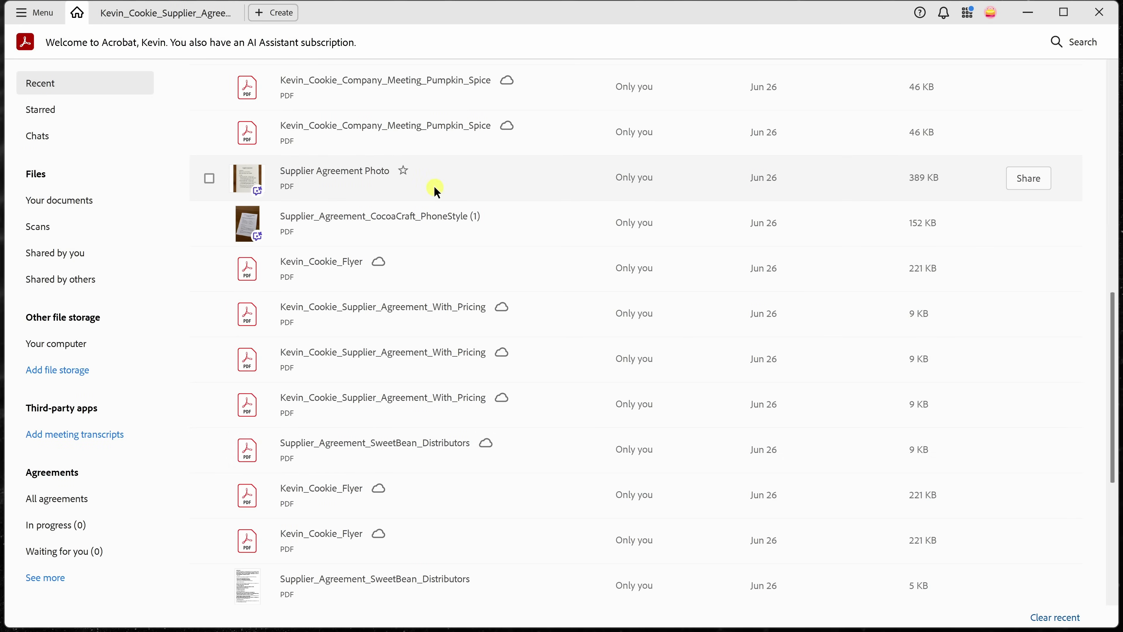
Open Supplier Agreement Photo, Kevin_Cookie_Supplier_Agreement_With_Pricing and Supplier_Agreement_SweetBean_Distributors together in the AI Assistant
click(210, 178)
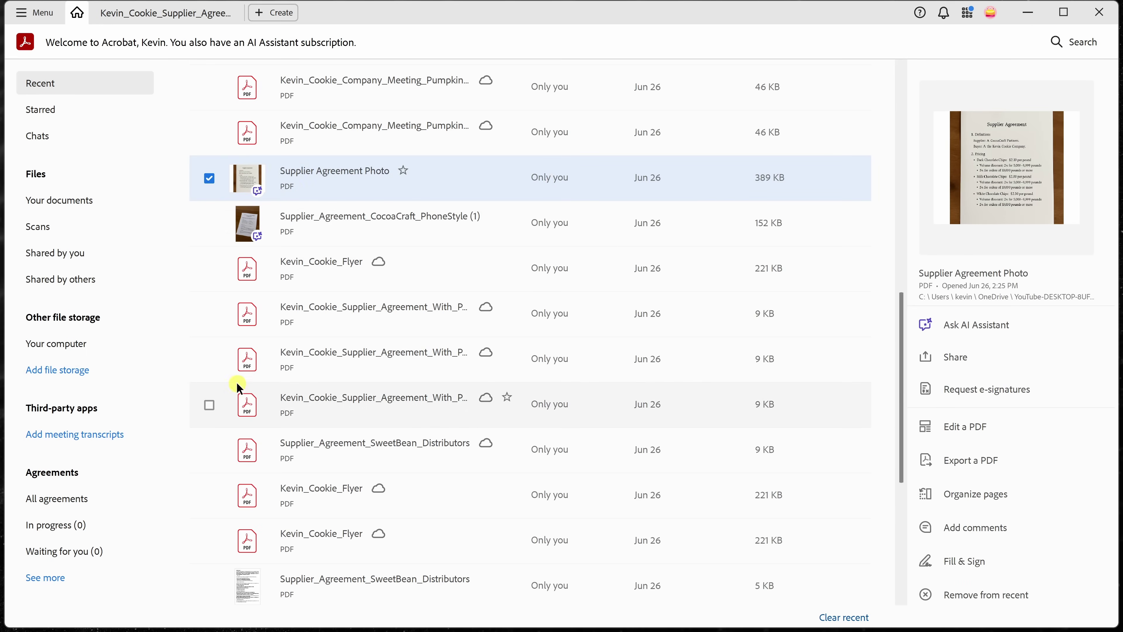
click(209, 405)
click(210, 450)
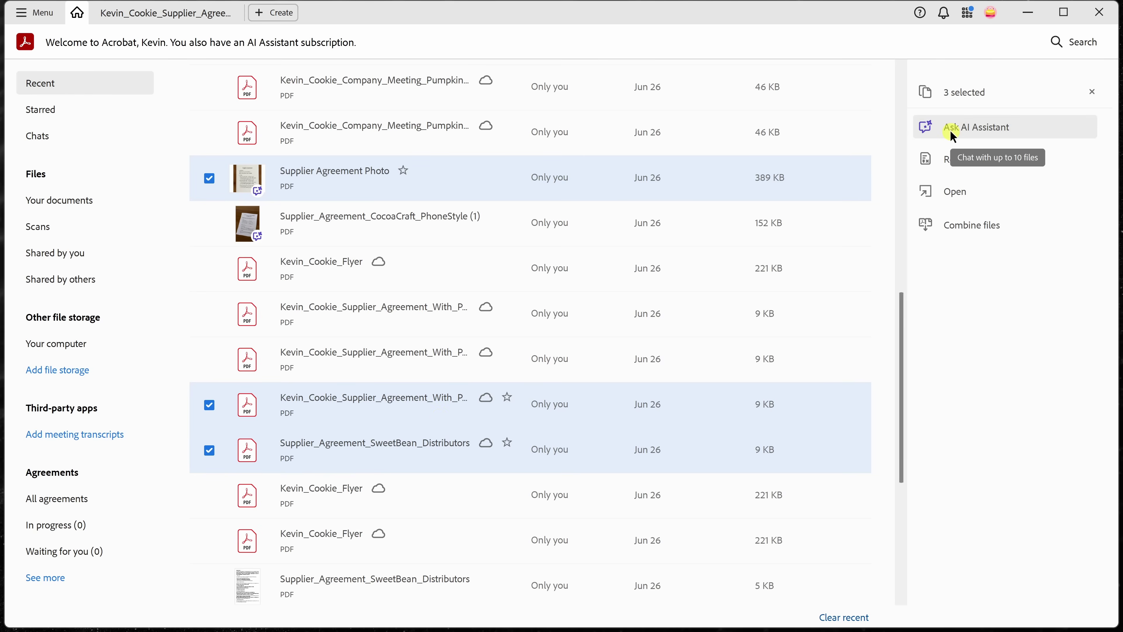
click(969, 132)
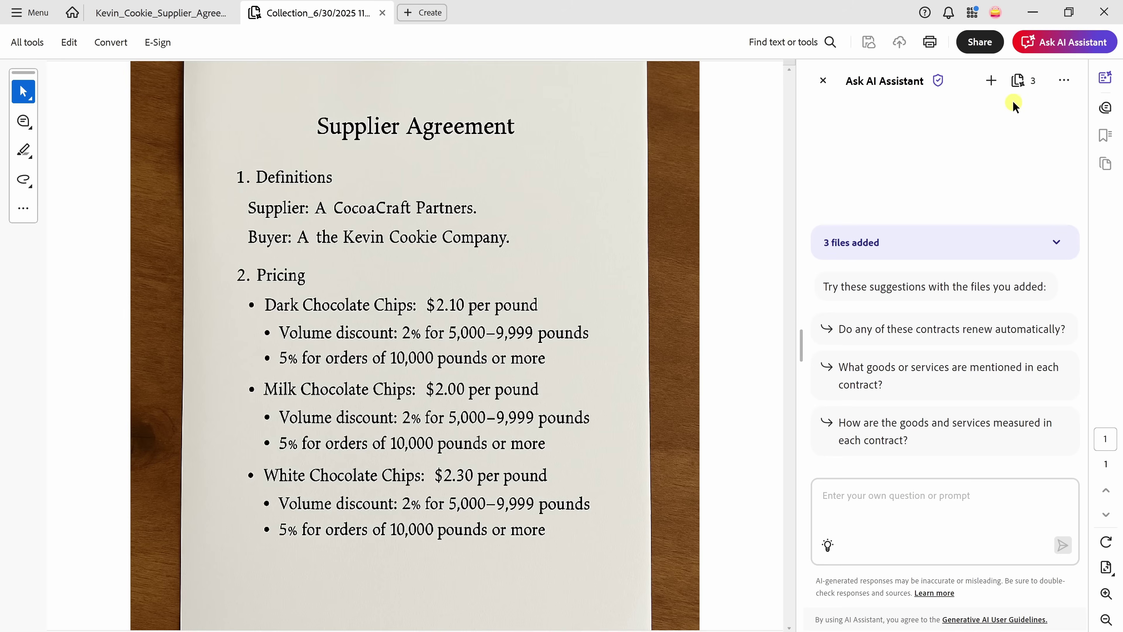
View the Kevin_Cookie_Supplier_Agreement_With_Pricing file from the collection, and return to Supplier Agreement Photo.pdf
click(1020, 84)
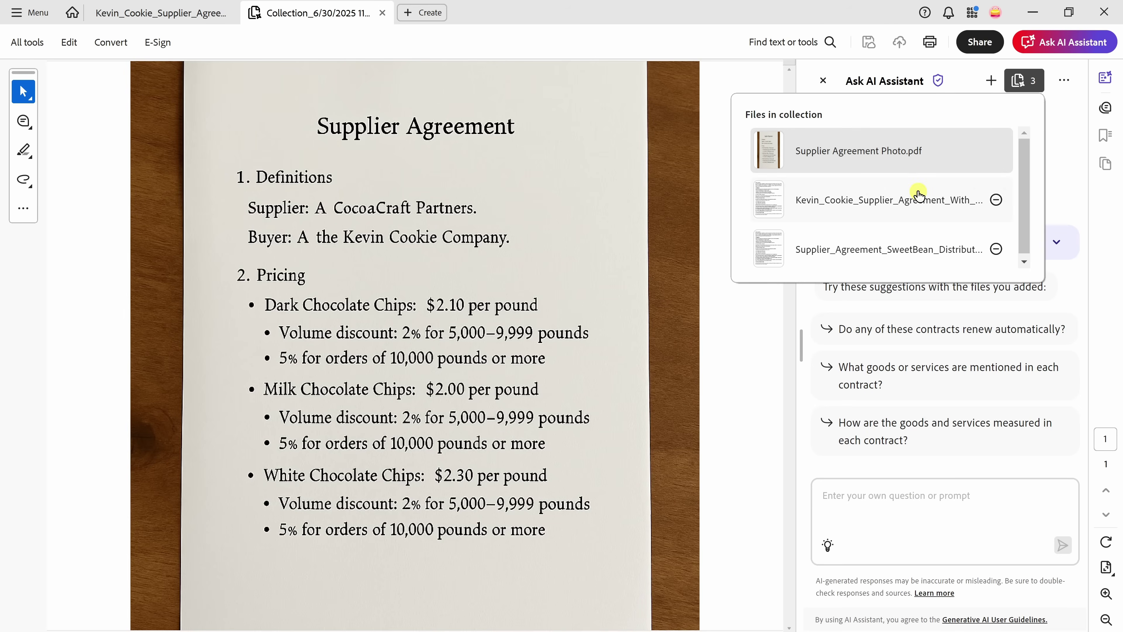
click(919, 194)
click(1023, 80)
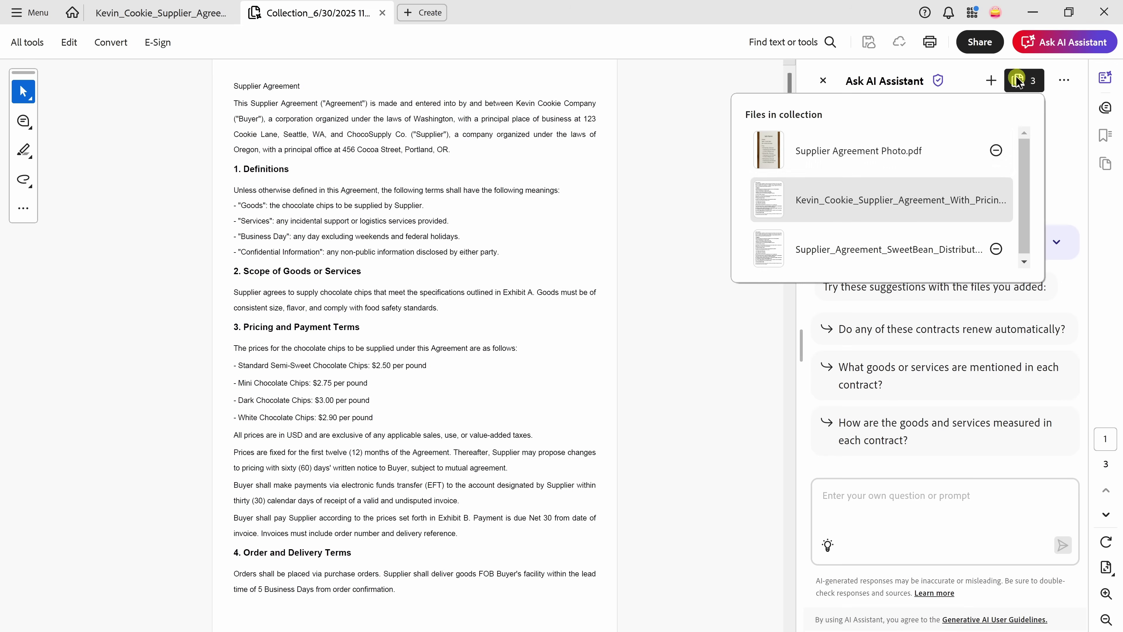
click(940, 150)
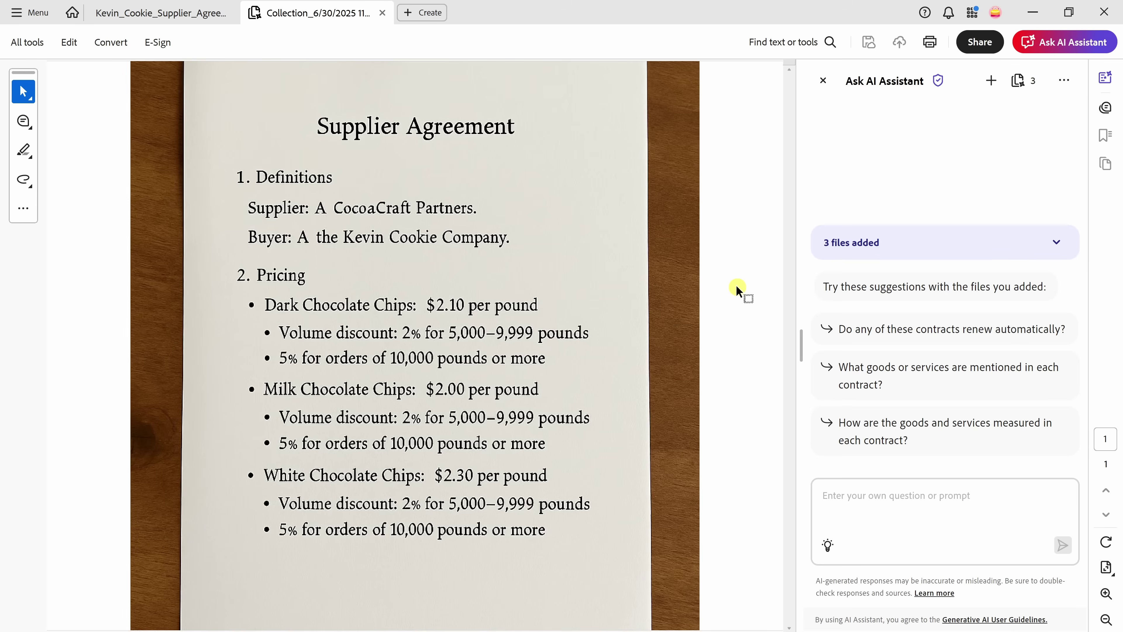
Ask the AI Assistant "Which one offers better pricing on chocolate chips?" and read its supplier comparison through to the conclusion
click(873, 496)
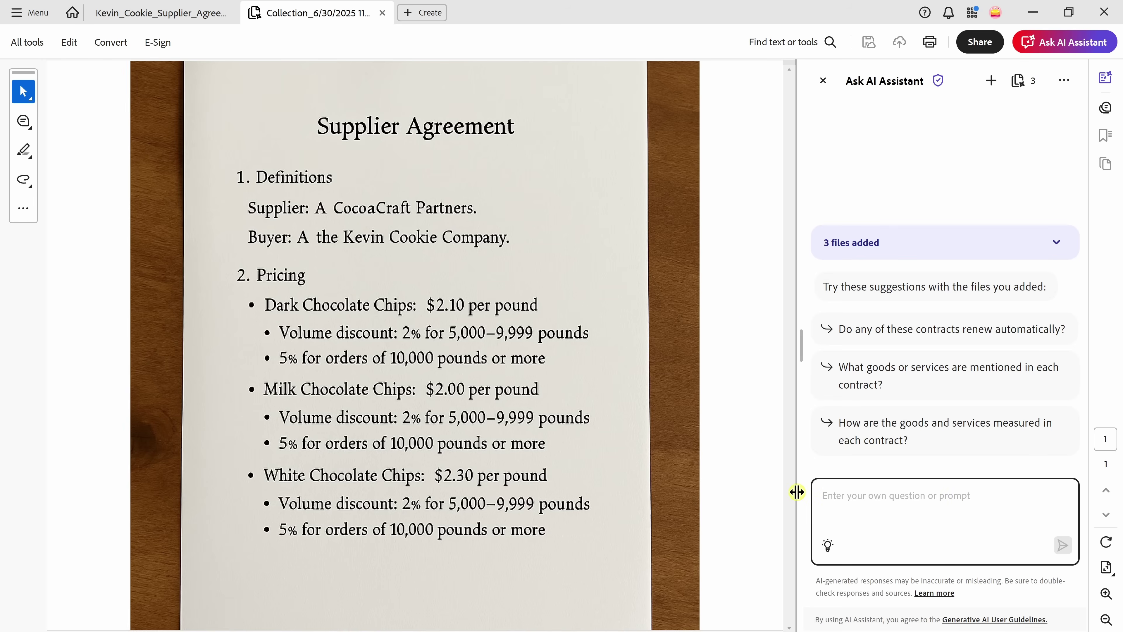
text(Which one offers better pricing on chocolate chips?)
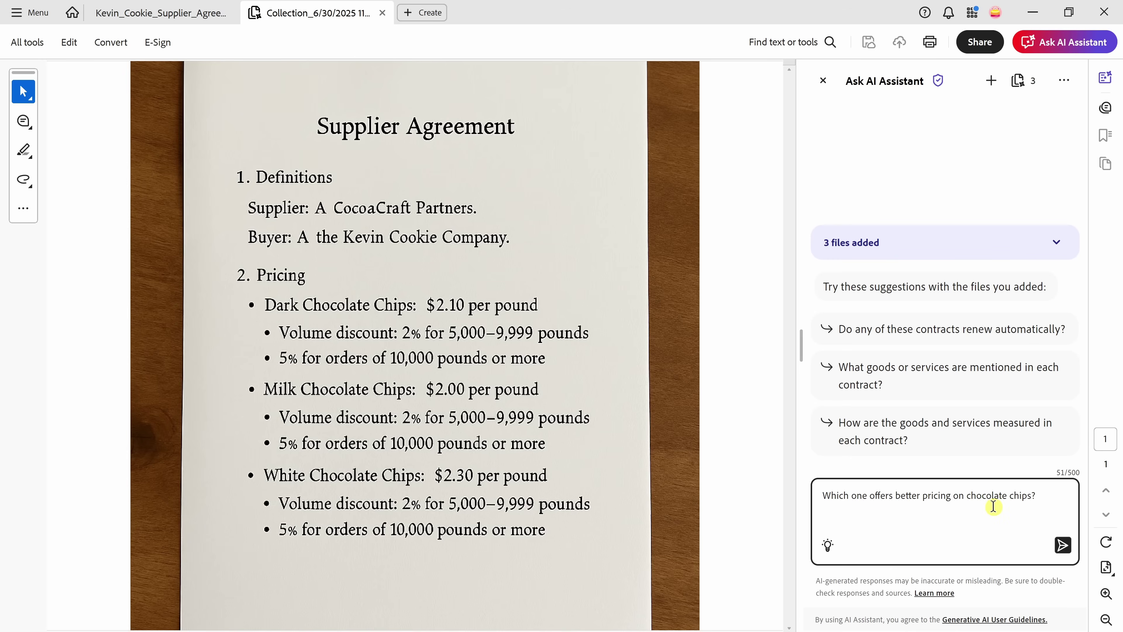
click(1063, 545)
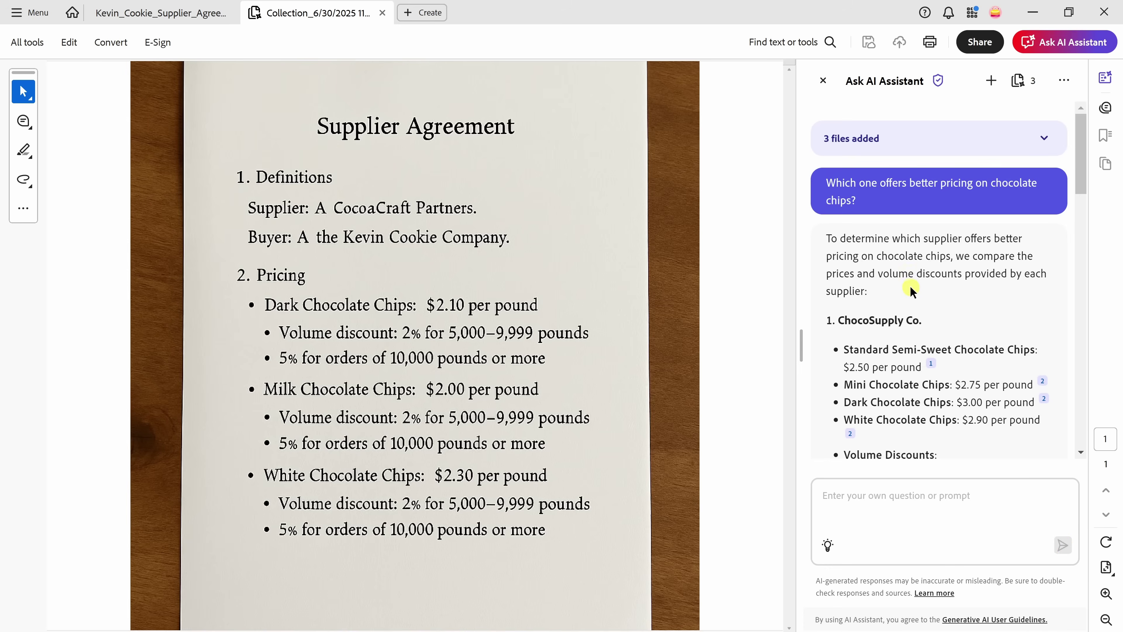
scroll(908, 285, down, 10)
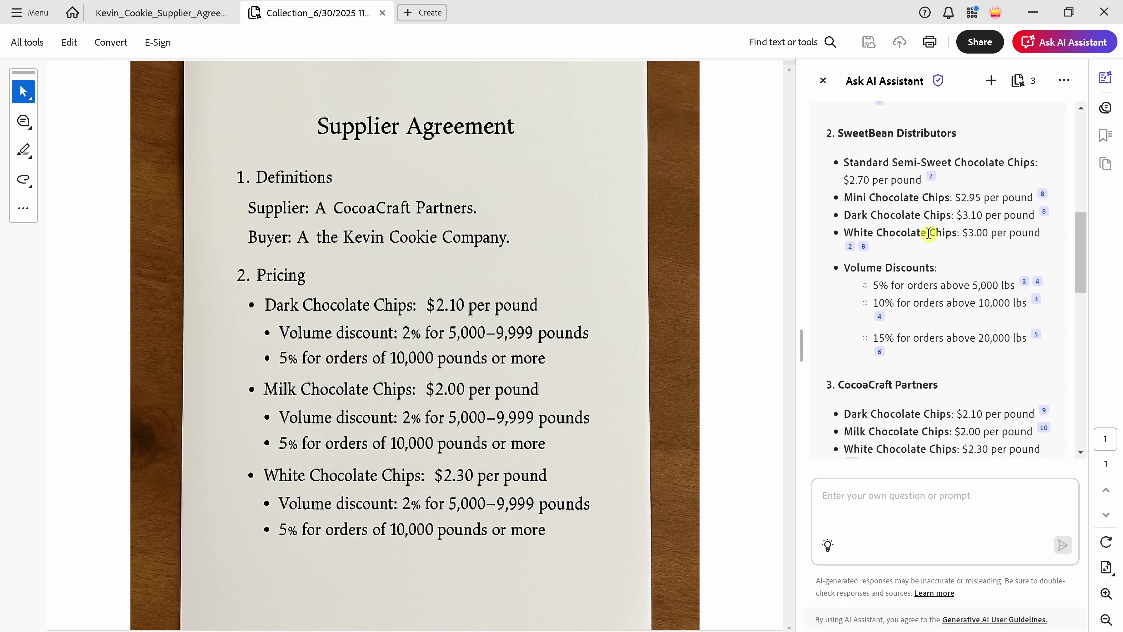
scroll(885, 263, down, 3)
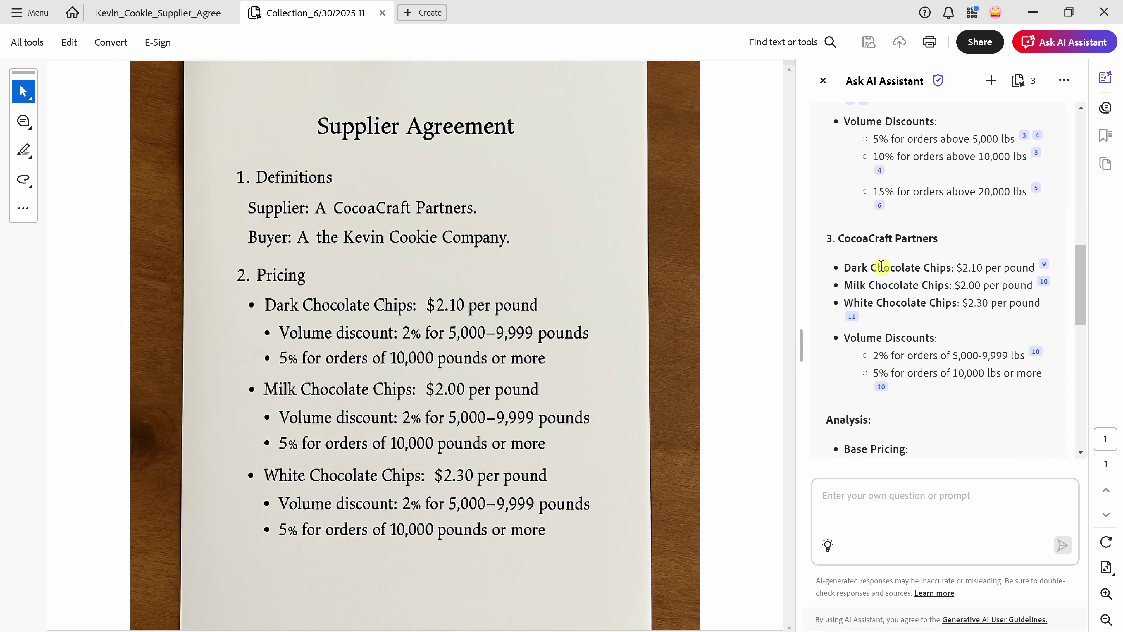
scroll(881, 265, down, 10)
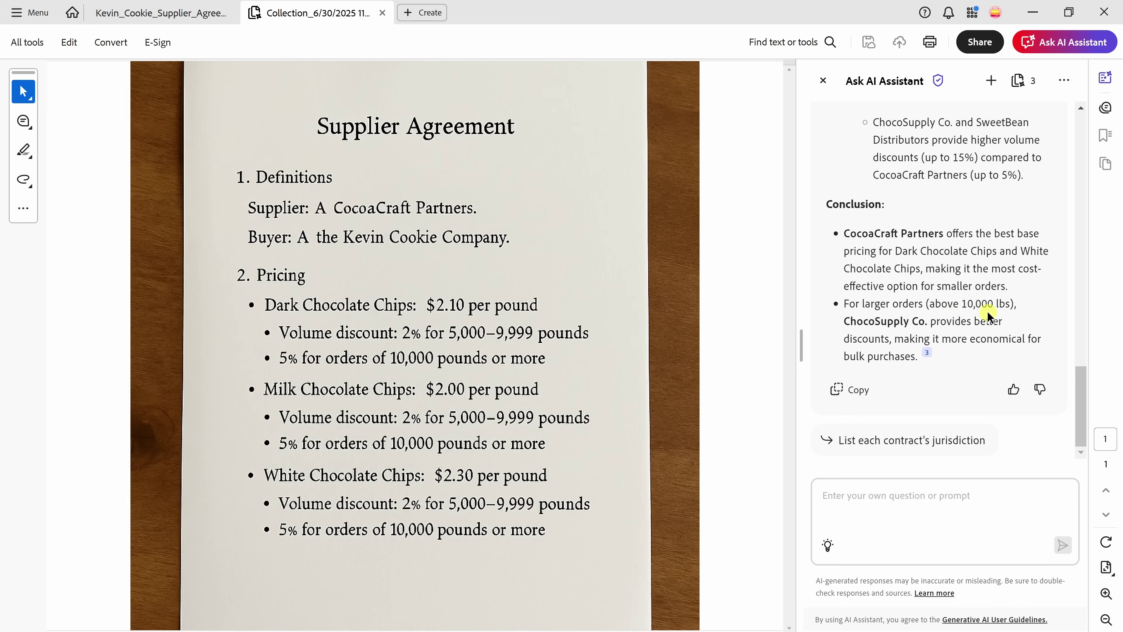
mouse_move(924, 356)
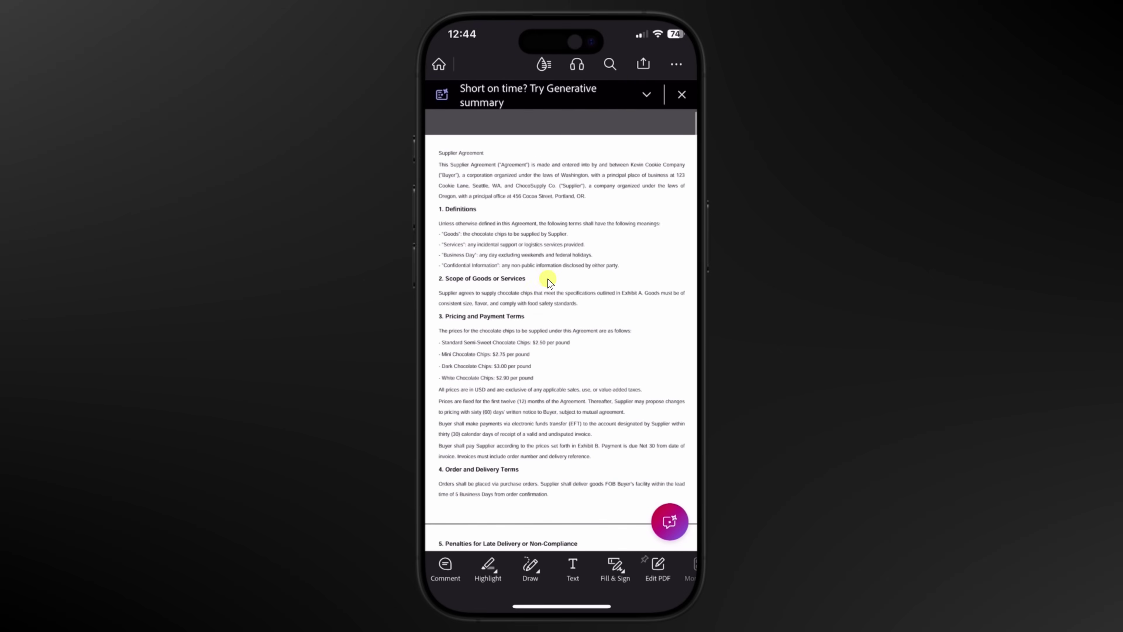
Skim the supplier agreement in the Acrobat mobile app and switch it to the reflowed Liquid Mode view
scroll(534, 308, down, 5)
scroll(533, 319, up, 5)
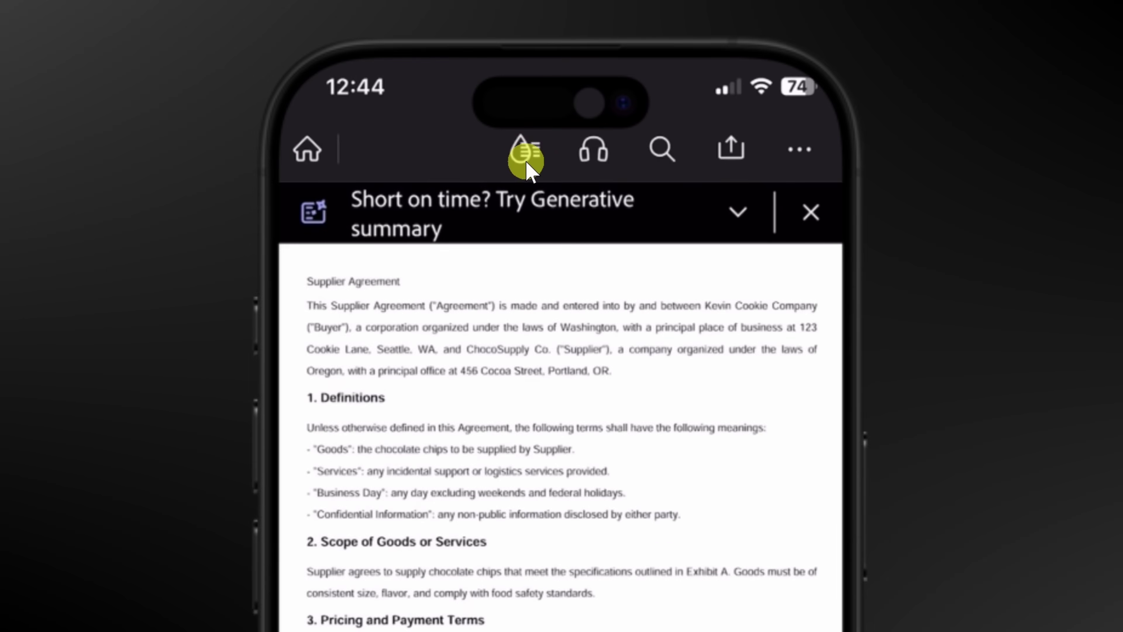
click(527, 169)
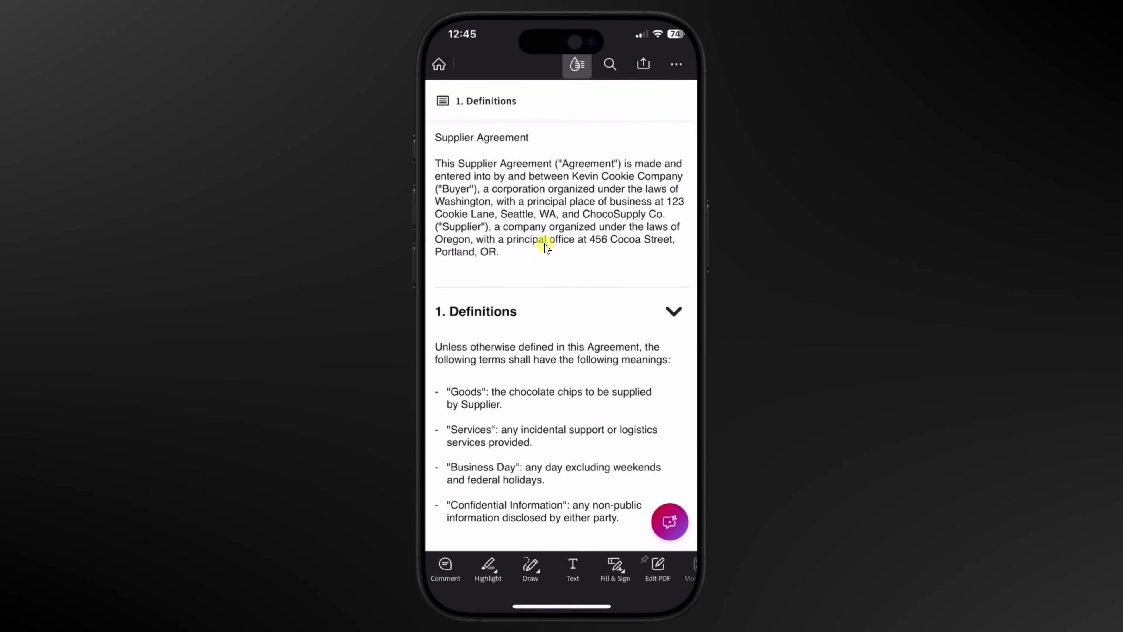
Read the supplier agreement in Liquid Mode through its pricing terms, and start voice input for a question in the mobile AI Assistant
scroll(546, 254, down, 5)
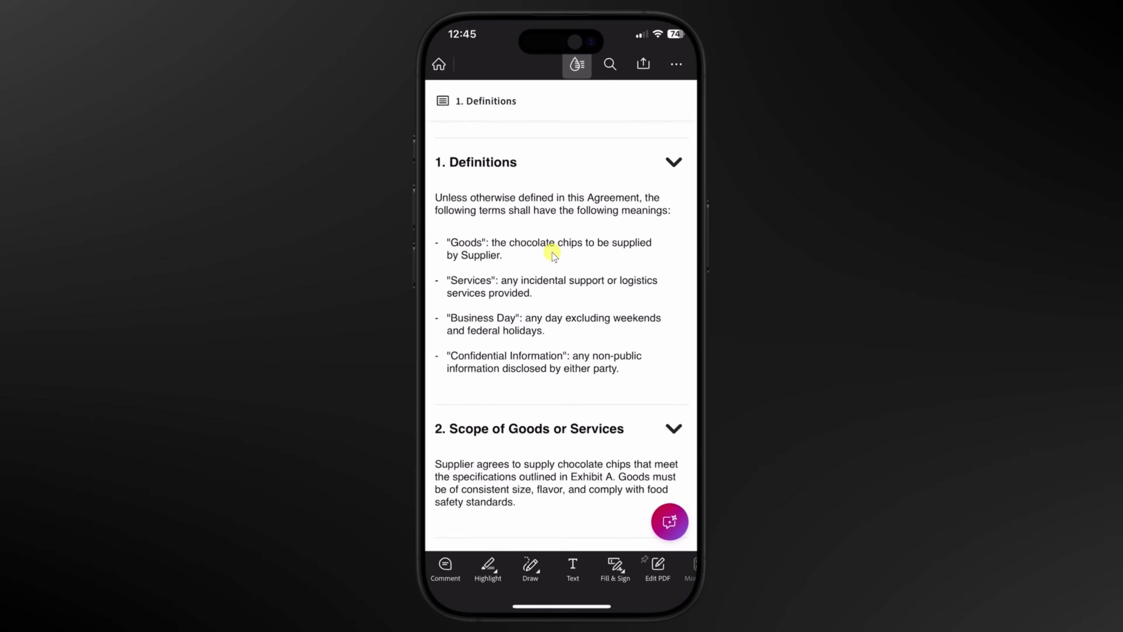
scroll(555, 309, down, 10)
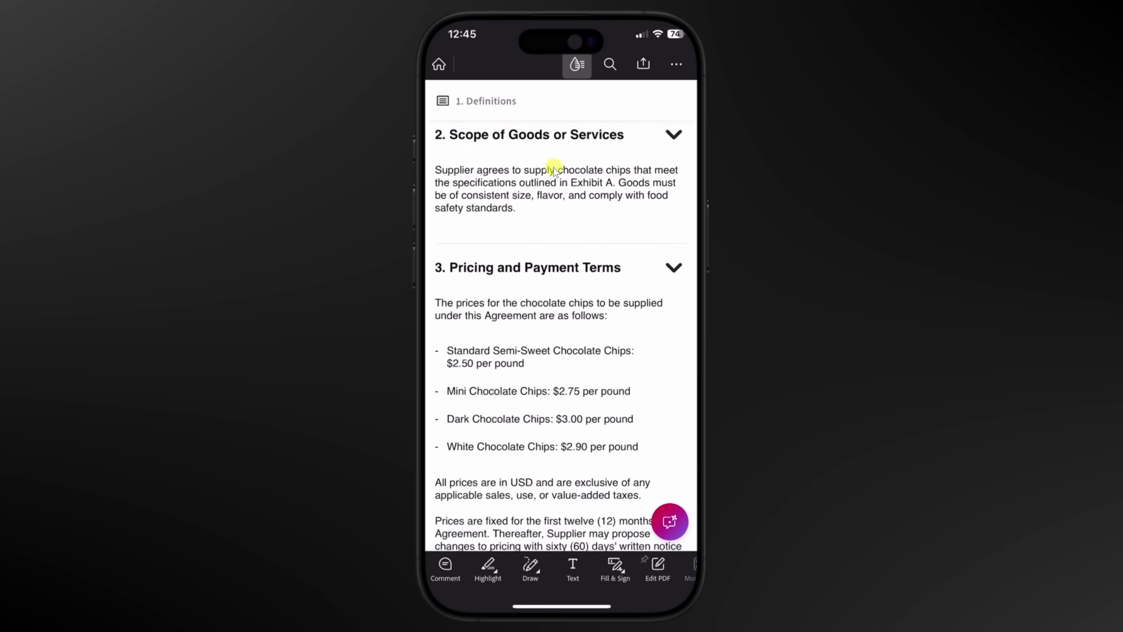
scroll(549, 194, down, 3)
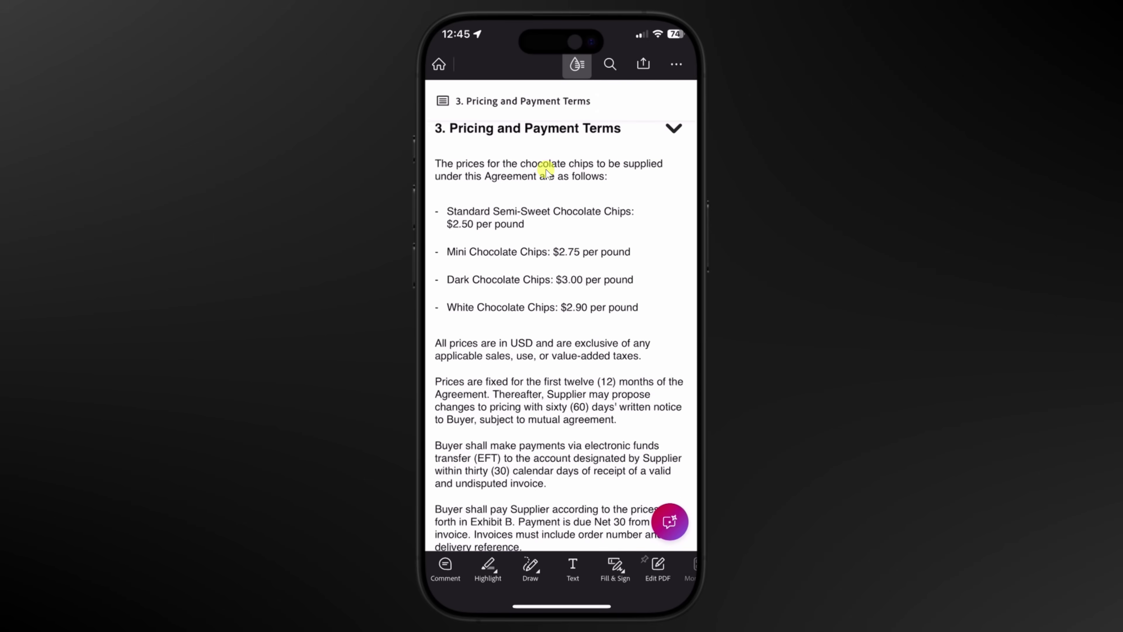
scroll(551, 190, up, 8)
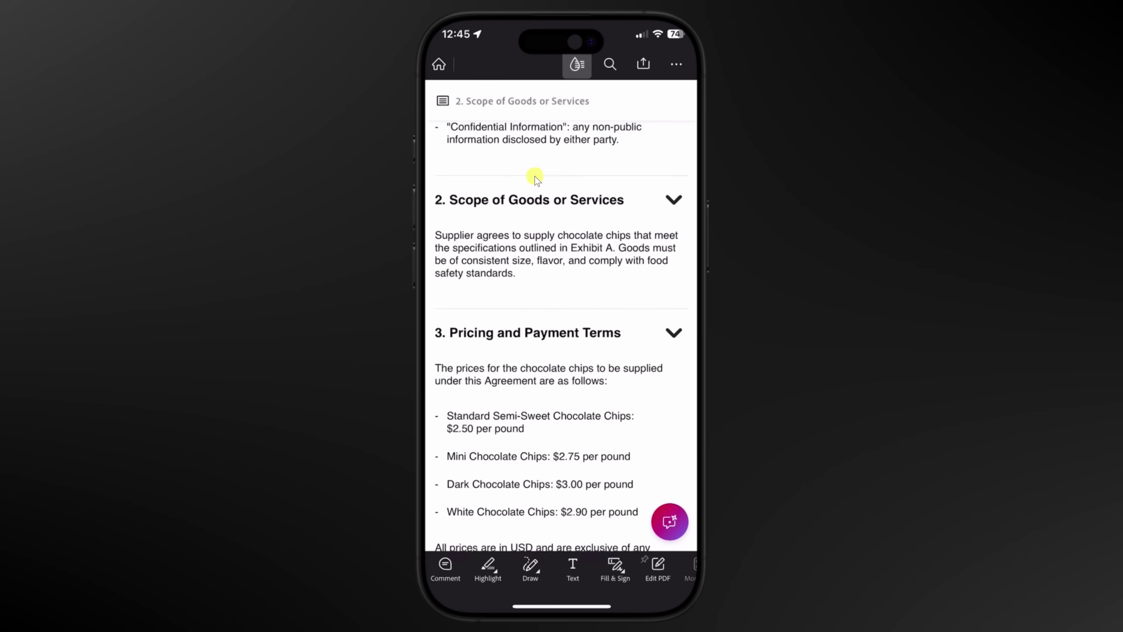
scroll(532, 165, up, 9)
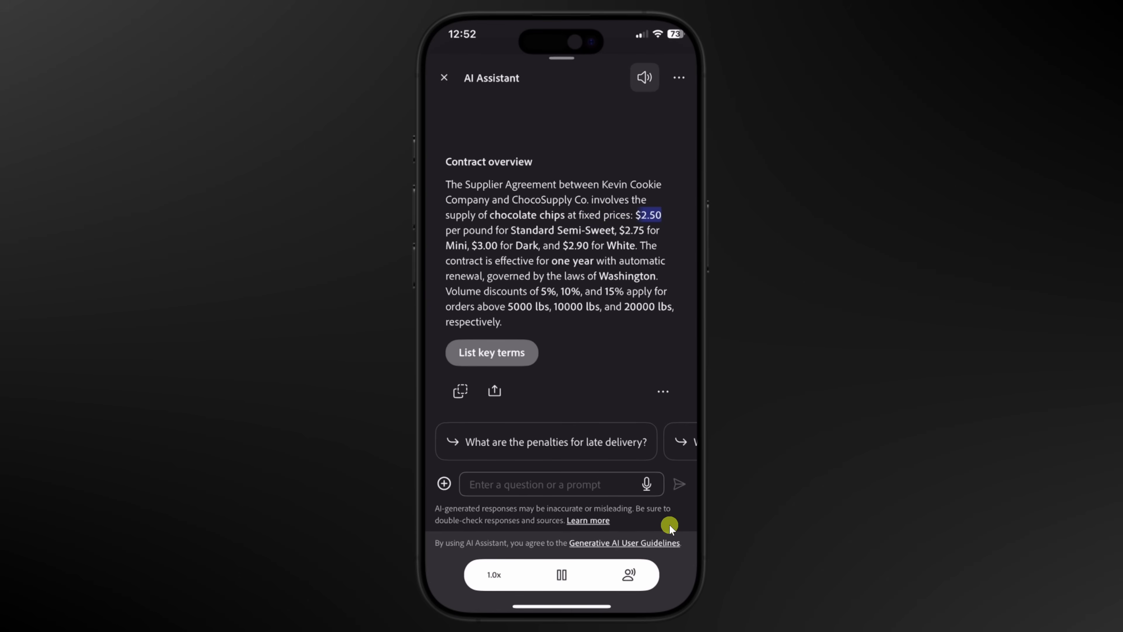
click(647, 485)
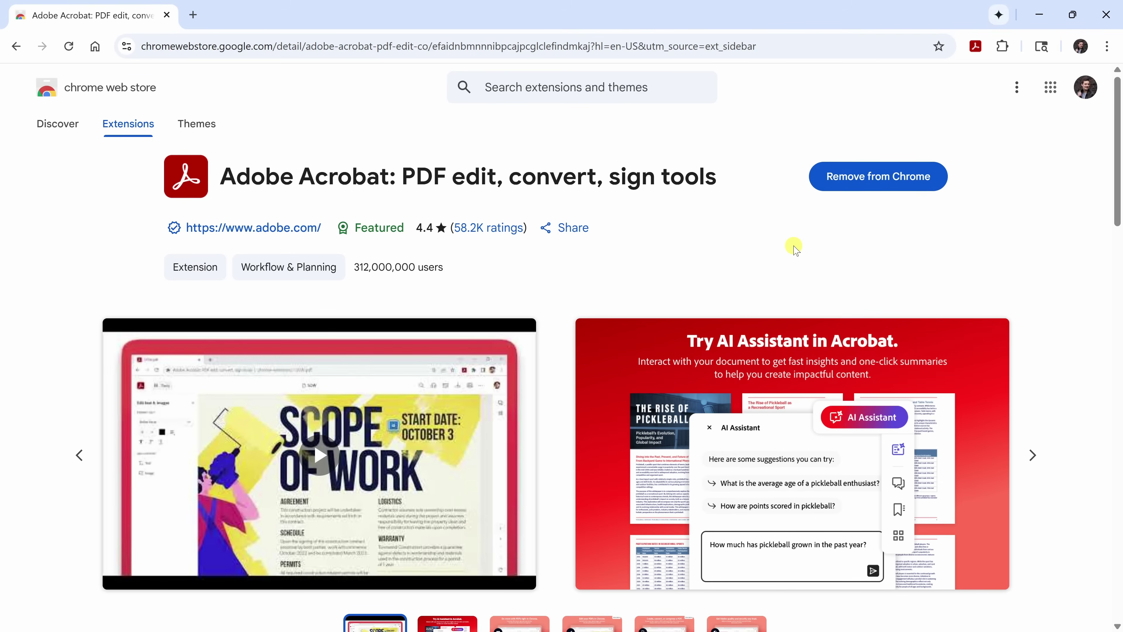
View the Adobe Acrobat extension's Chrome Web Store page and skim the Kevin Cookie Company home page
scroll(793, 250, down, 3)
scroll(794, 250, up, 3)
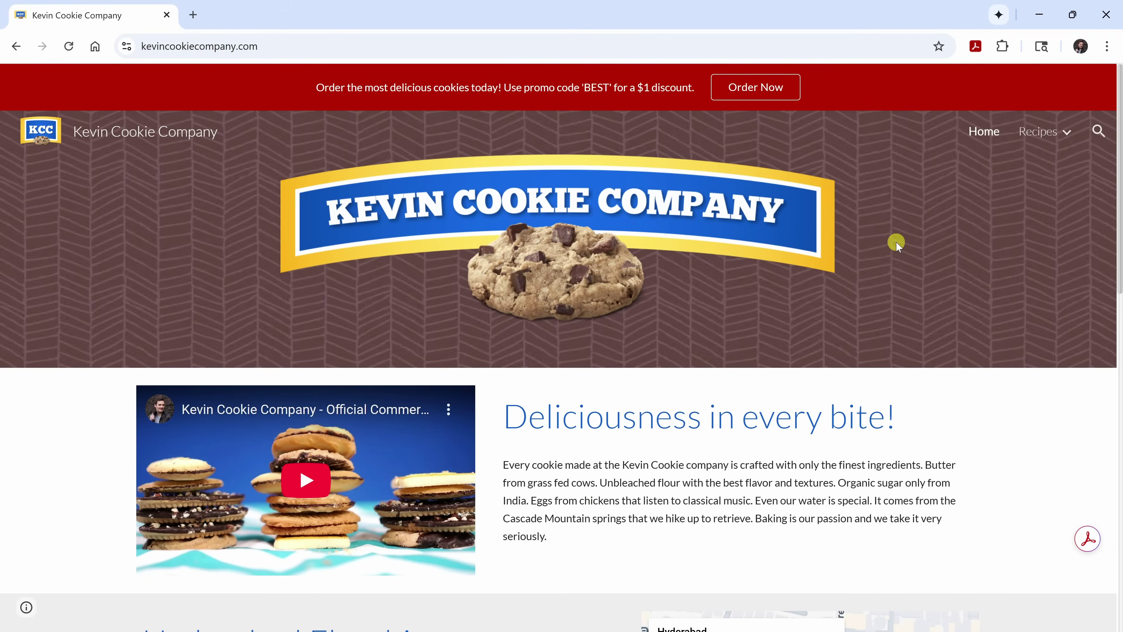
scroll(896, 244, down, 3)
scroll(896, 244, down, 5)
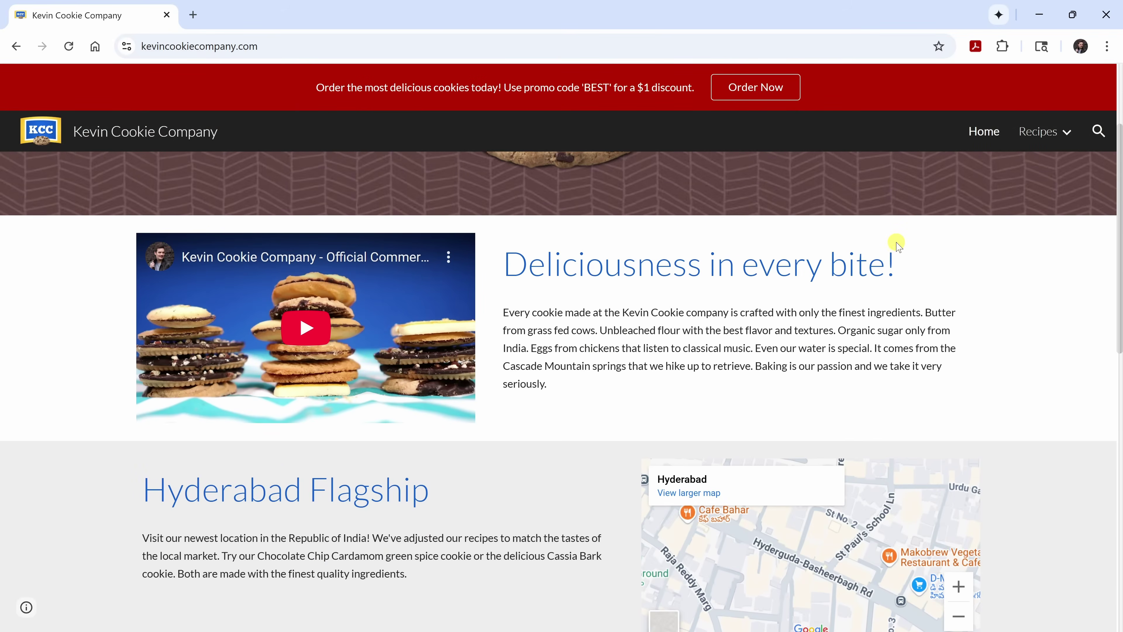
scroll(897, 243, up, 7)
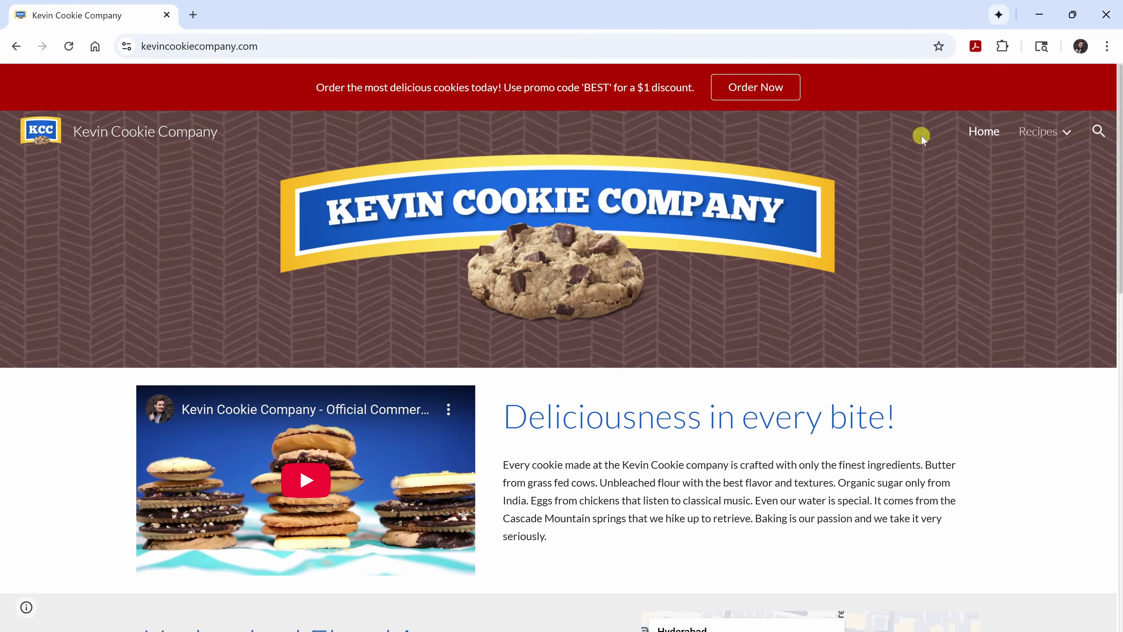
Open the Acrobat extension's AI Assistant on the Kevin Cookie Company page and ask "What makes the Kevin Cookie Company unique?"
click(976, 46)
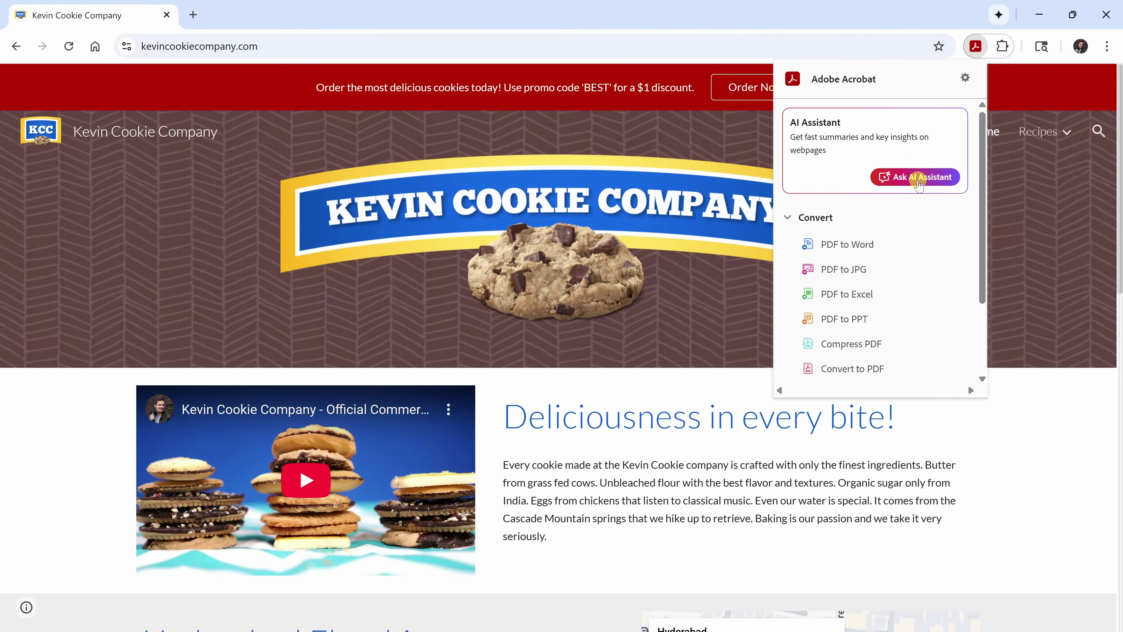
click(918, 177)
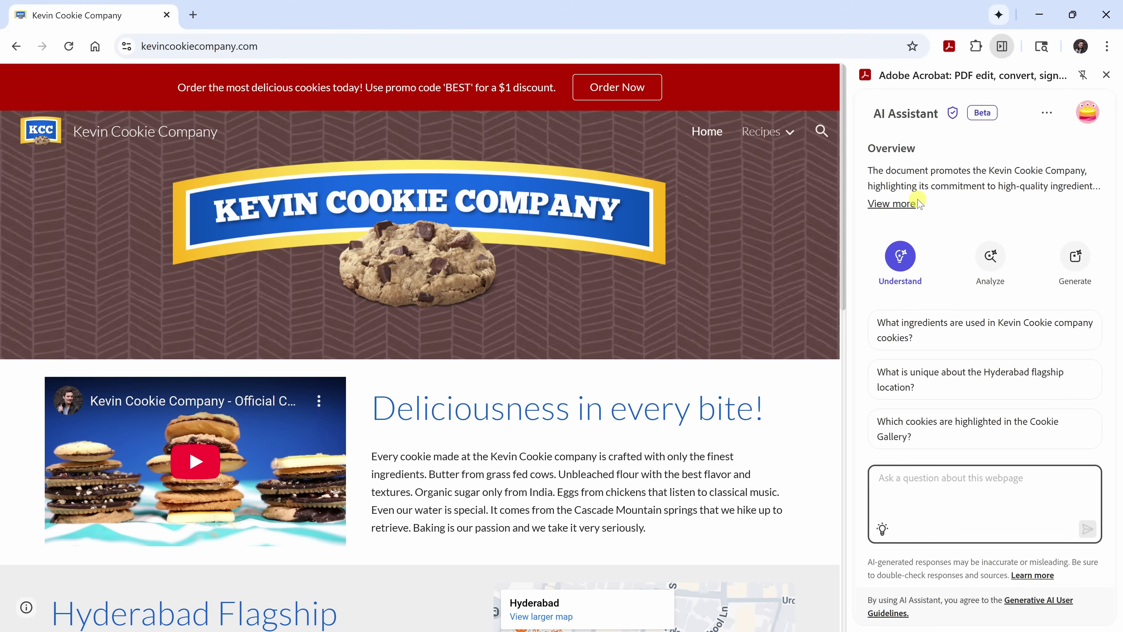
text(What makes the Kevin Cookie Company unique?)
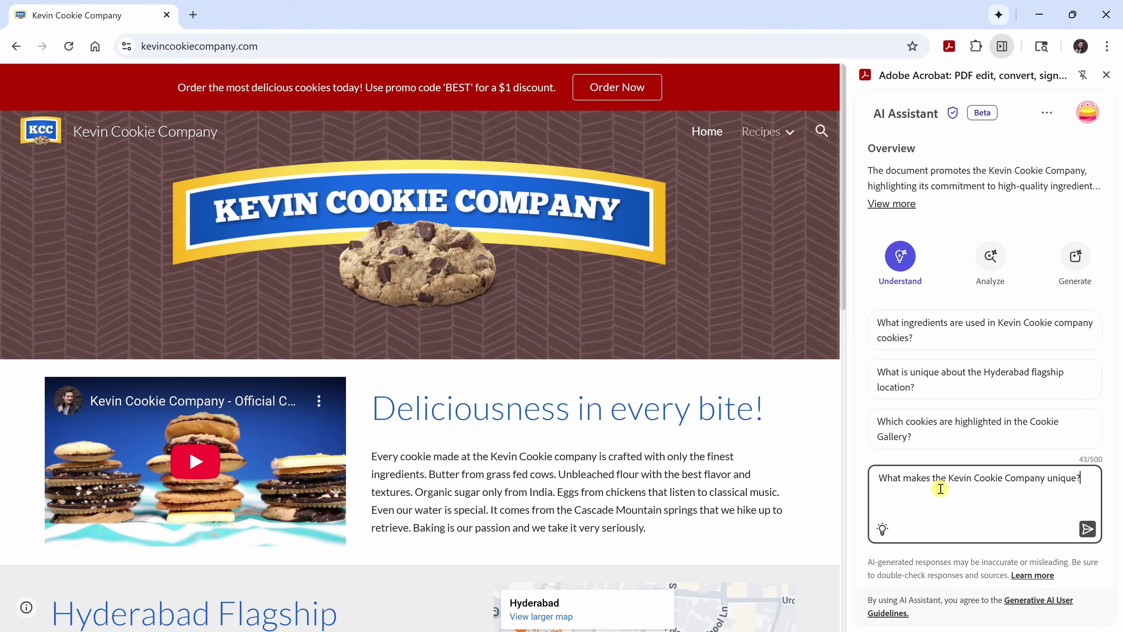
click(1088, 529)
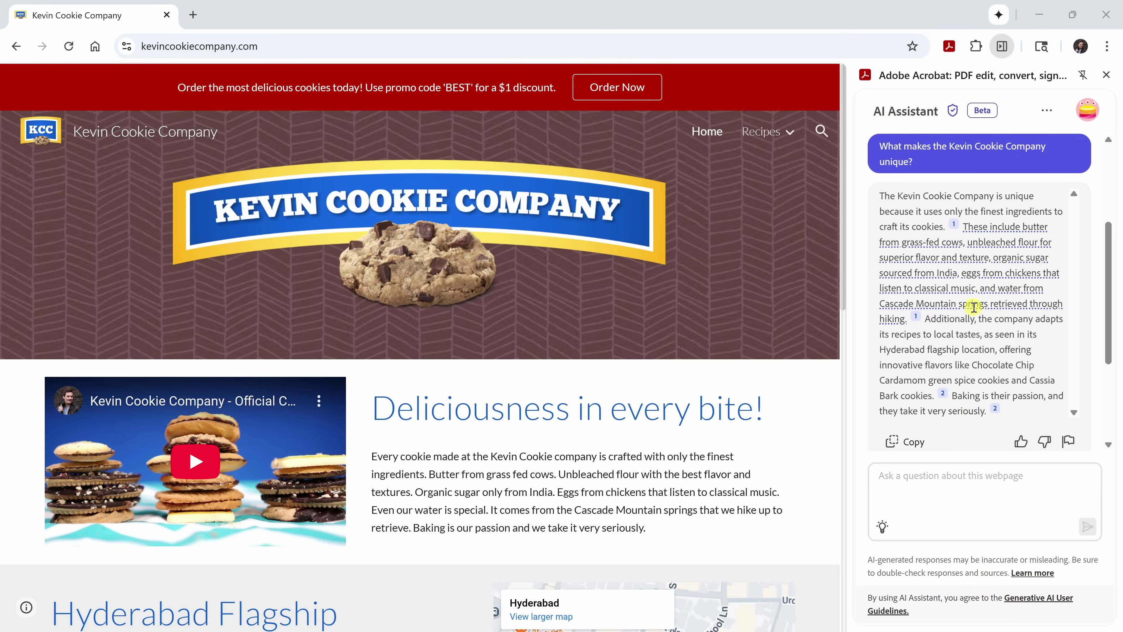
mouse_move(1047, 306)
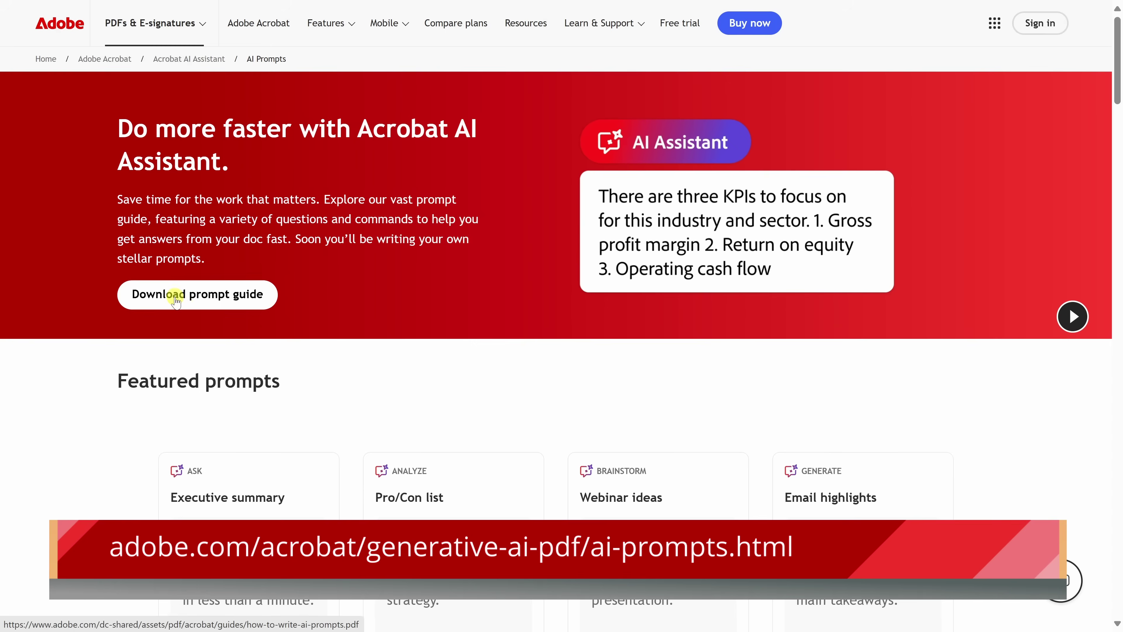
Browse through the featured prompts on Adobe's Acrobat AI Assistant prompts page
scroll(375, 337, down, 1)
scroll(375, 337, down, 4)
click(583, 541)
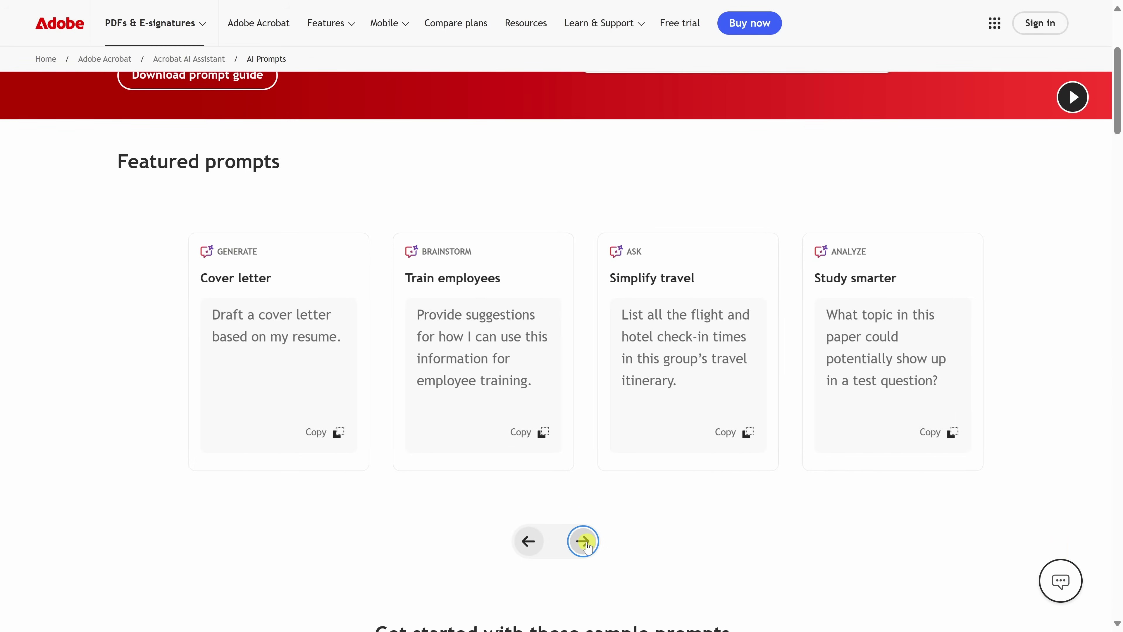
click(583, 540)
click(583, 540)
Look through the sample prompt categories Analyze, Modify, Generate and Brainstorm
scroll(583, 257, down, 3)
scroll(586, 251, down, 7)
scroll(586, 245, down, 5)
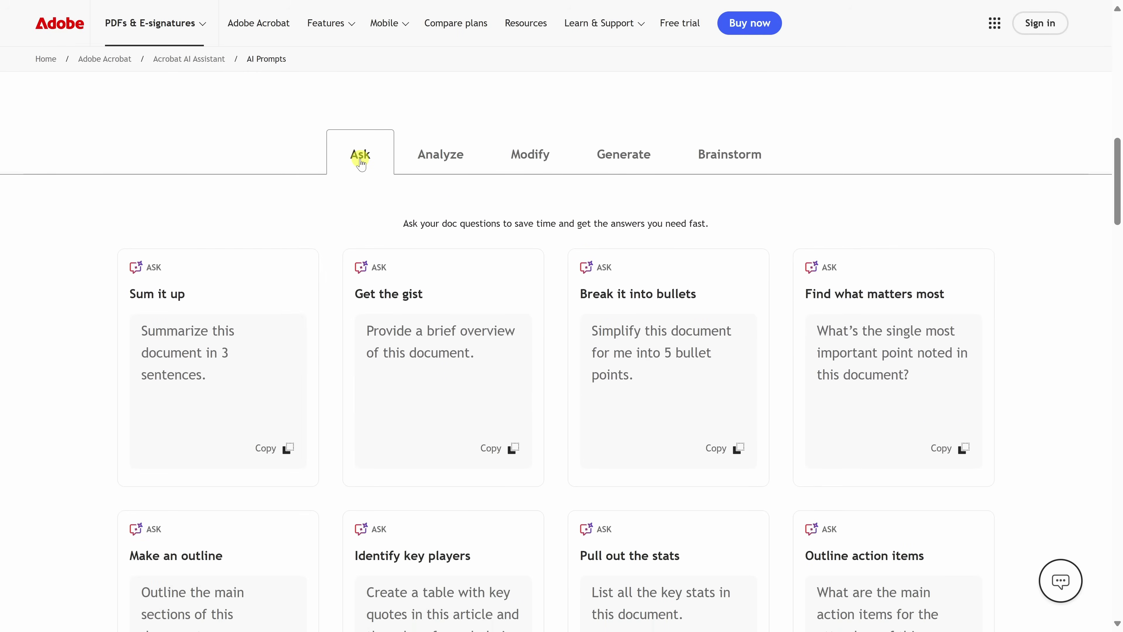
click(441, 159)
click(527, 163)
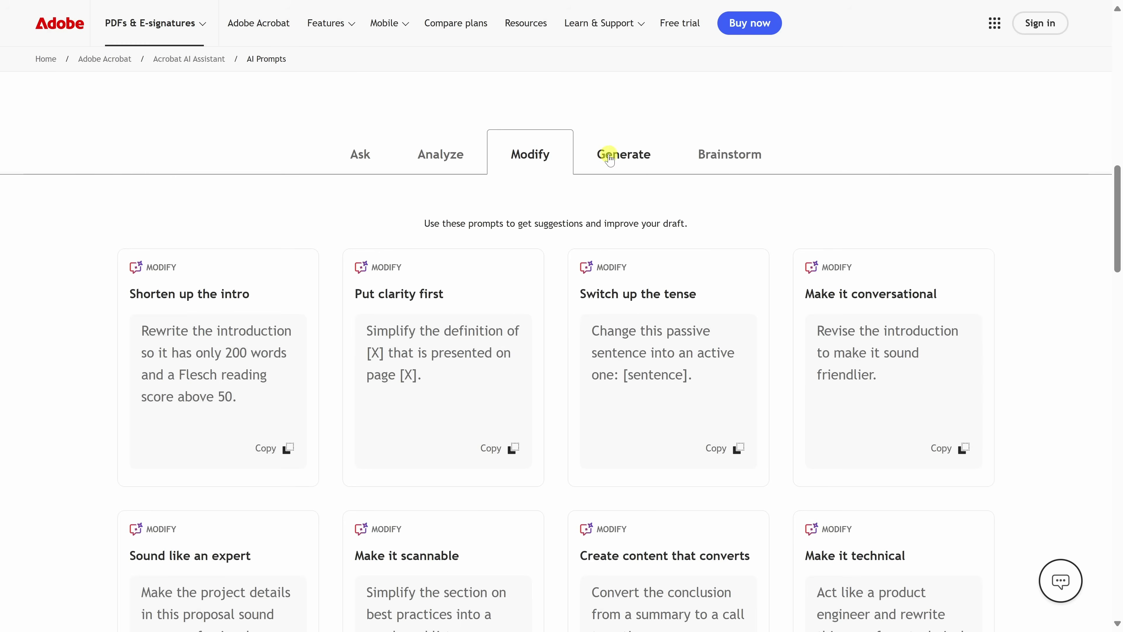
click(612, 155)
click(745, 157)
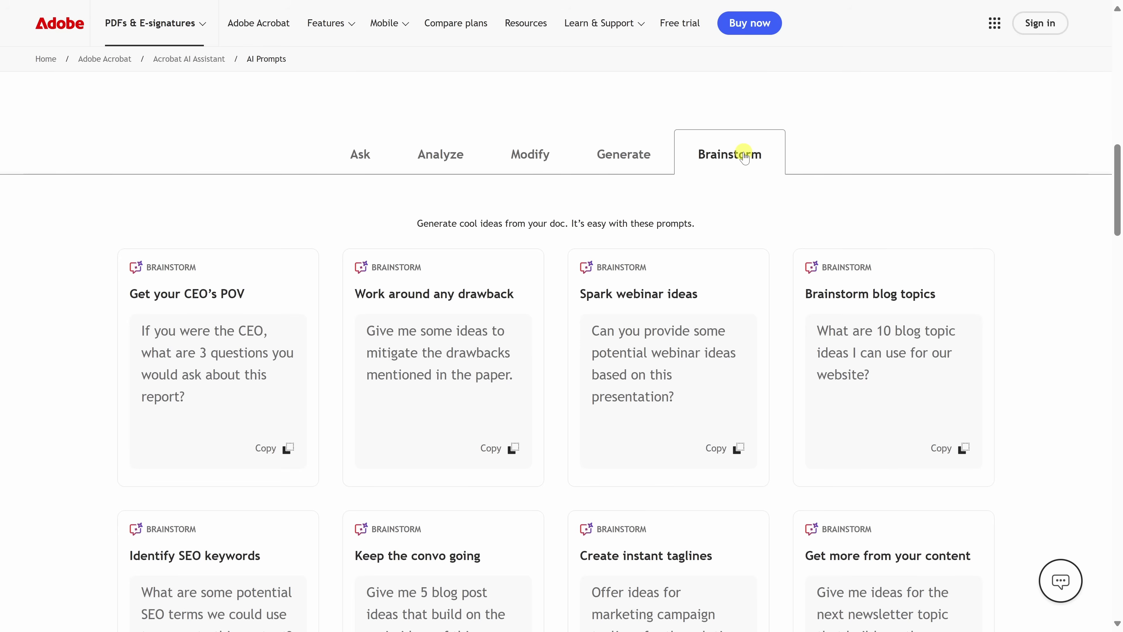
Read through the Brainstorm sample prompts and return towards the start of the list
scroll(745, 157, down, 3)
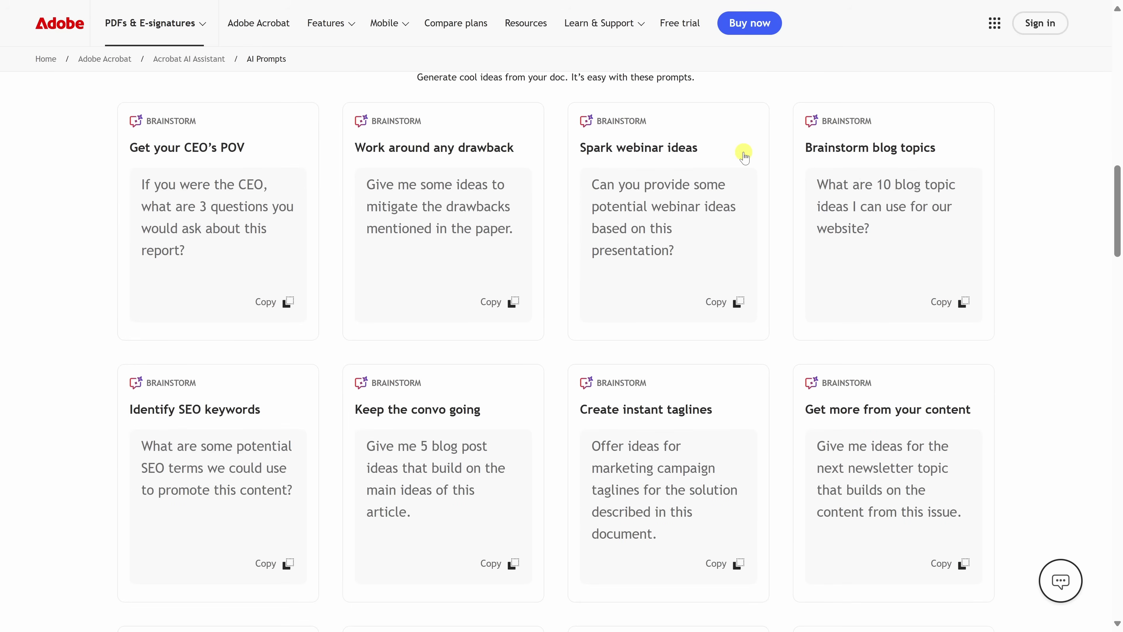
scroll(744, 154, down, 8)
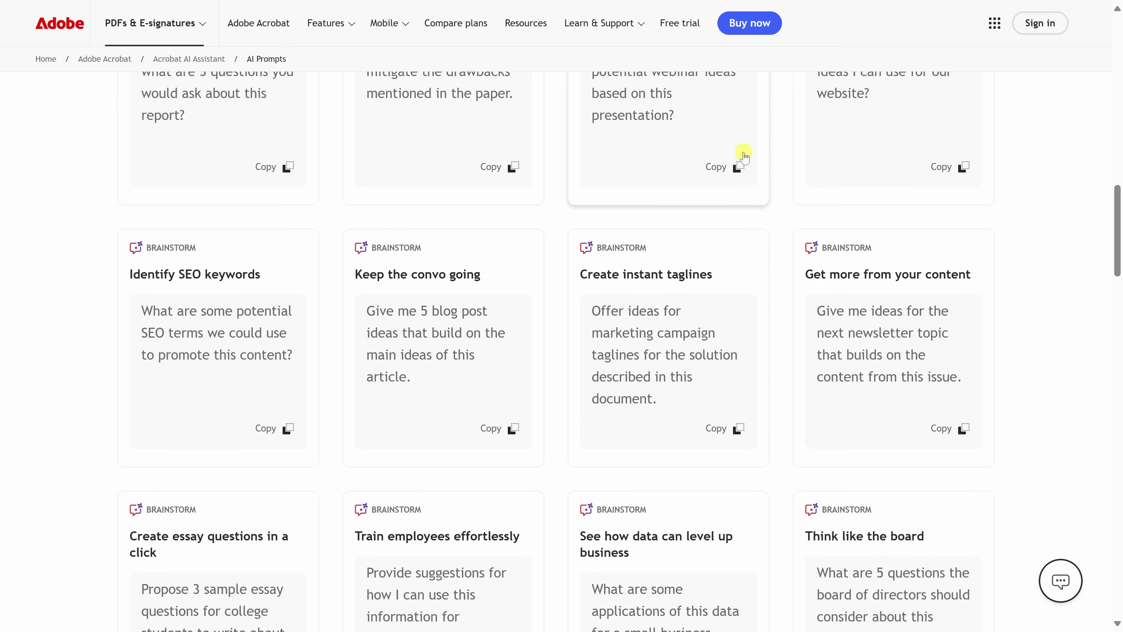
scroll(743, 157, down, 3)
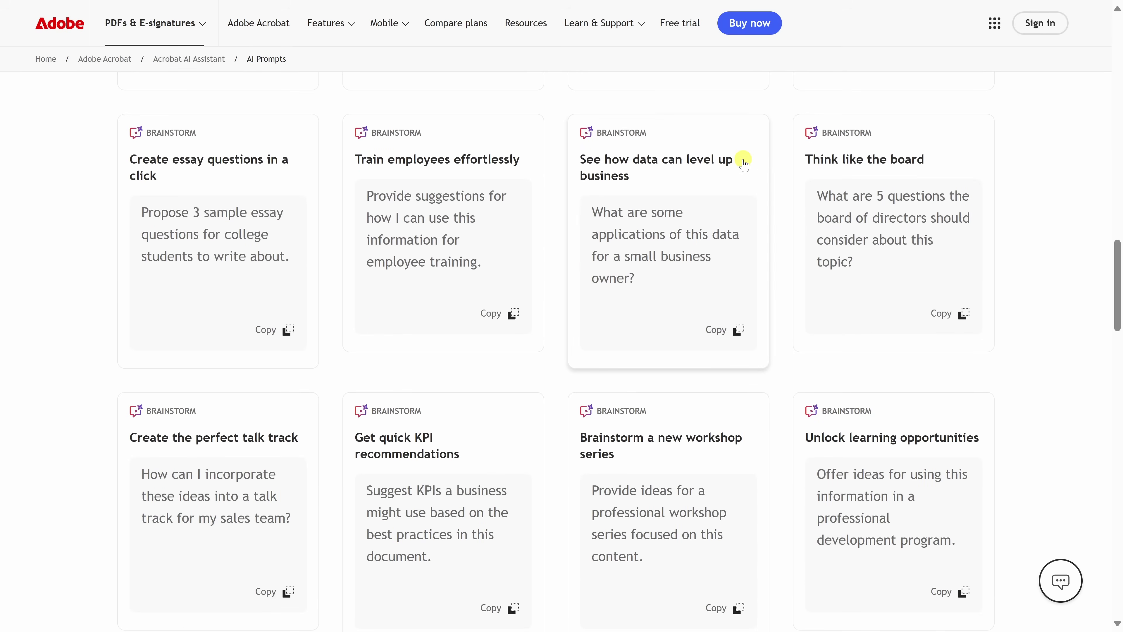
scroll(746, 152, down, 2)
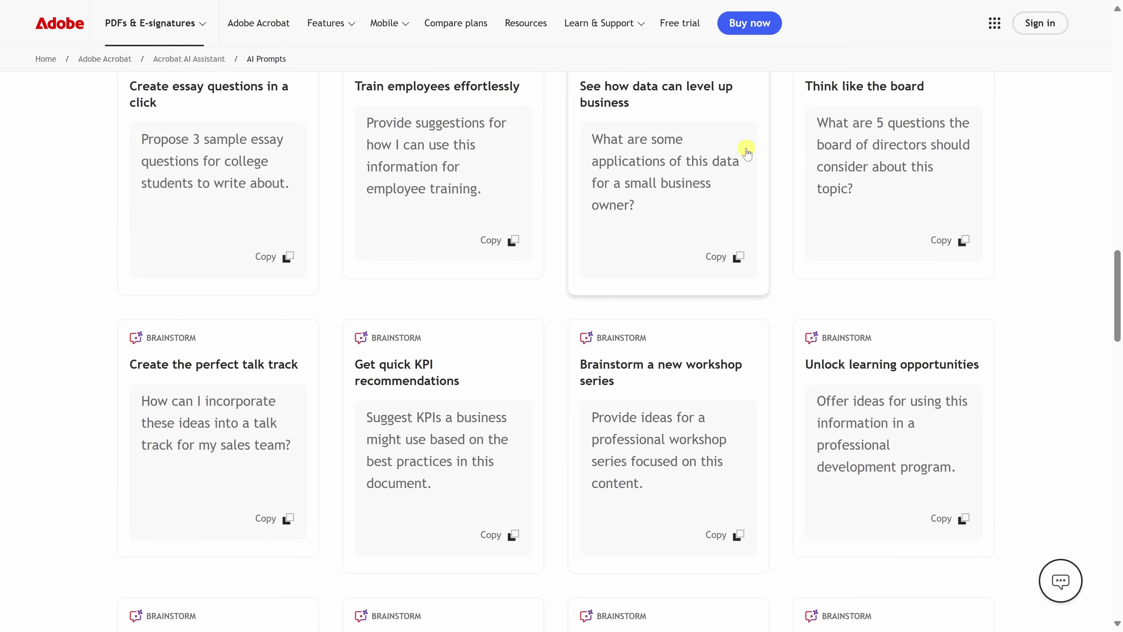
scroll(745, 152, up, 10)
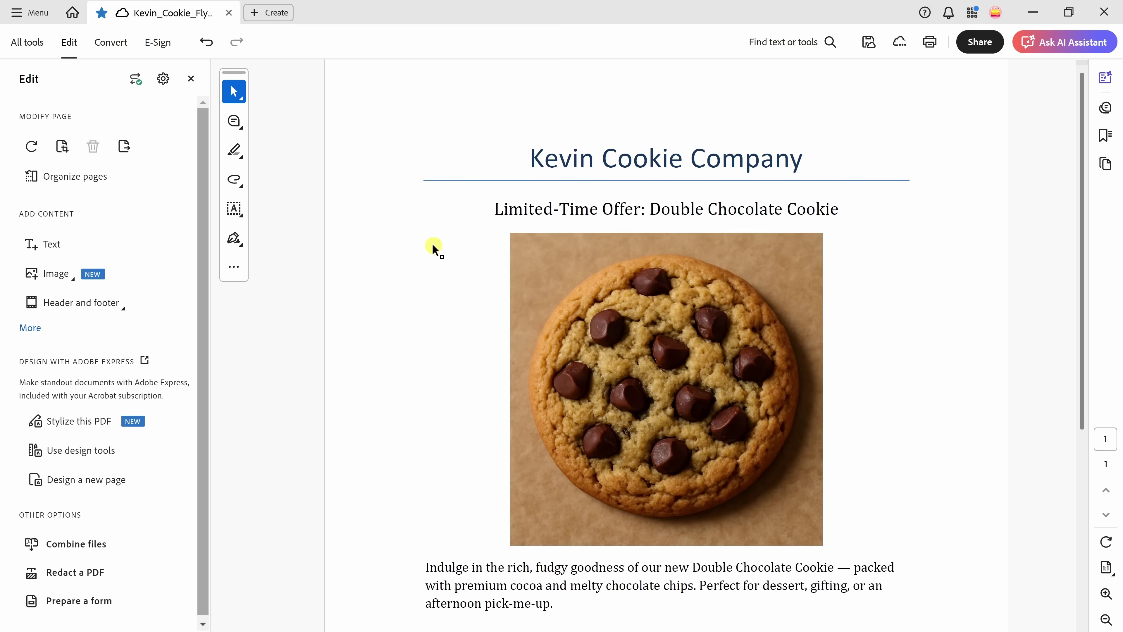
Look over the Double Chocolate Cookie flyer in Acrobat from its heading to the closing line
scroll(503, 252, down, 2)
scroll(503, 252, down, 4)
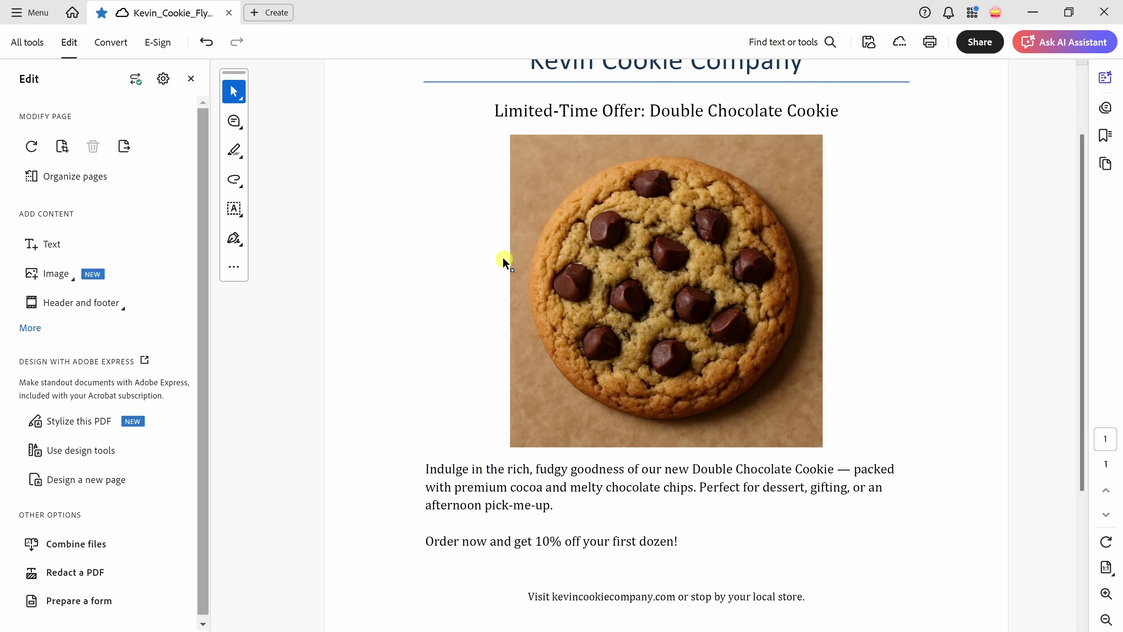
scroll(494, 261, up, 6)
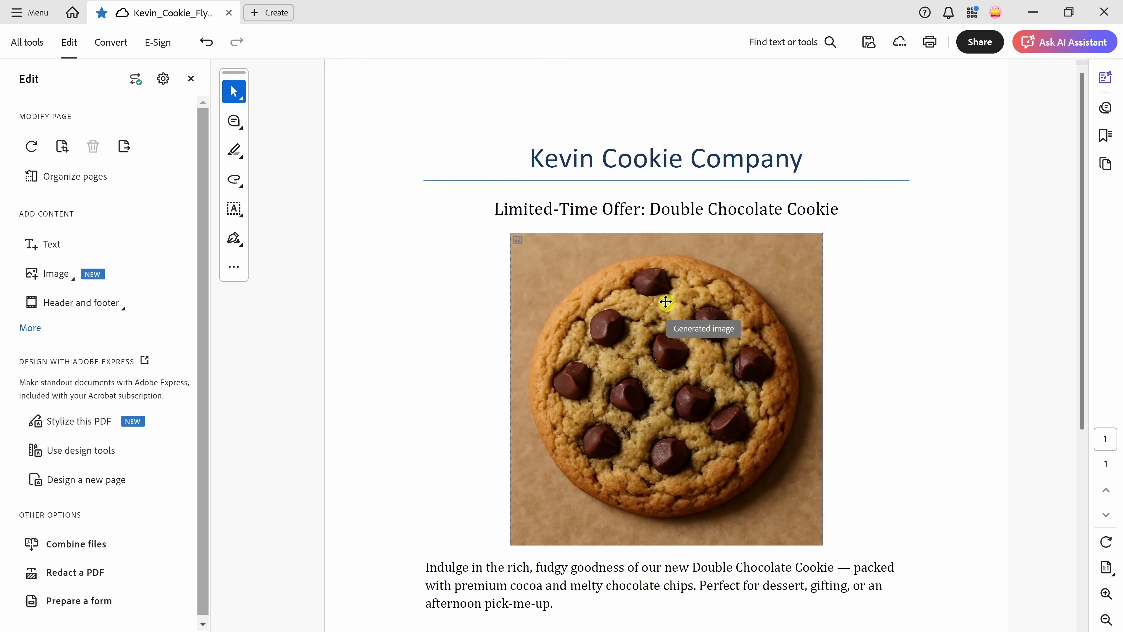
Choose to replace the flyer's cookie image with a generated one described as "A freshly baked double chocolate cookie on a wooden tray, steam rising, soft lighting."
scroll(666, 303, down, 1)
click(577, 272)
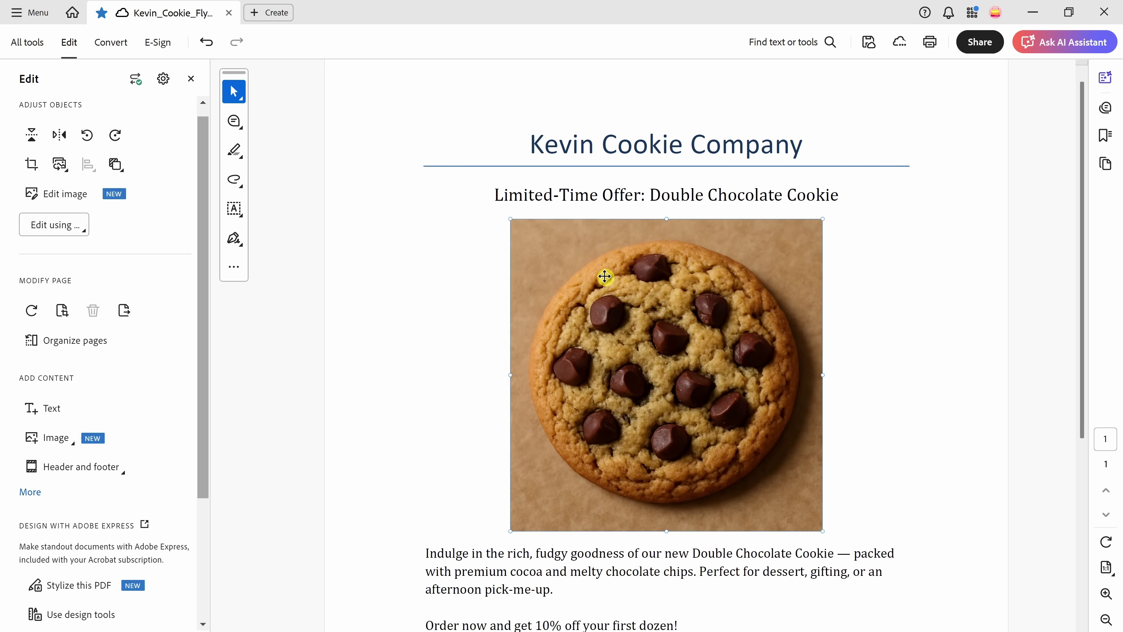
right_click(605, 279)
mouse_move(662, 561)
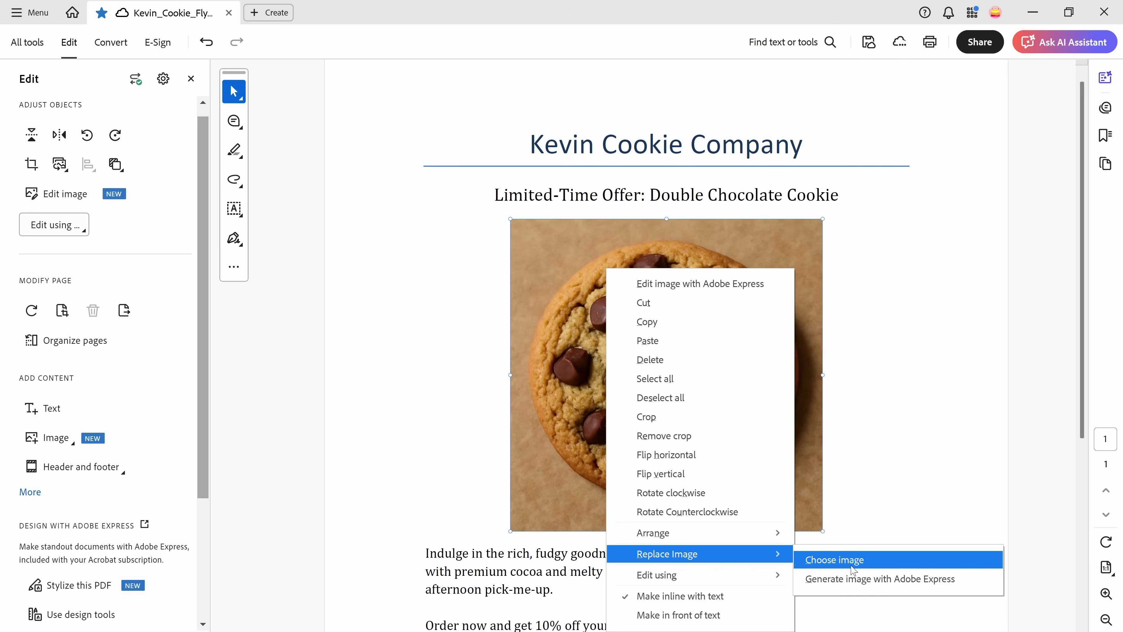
click(880, 578)
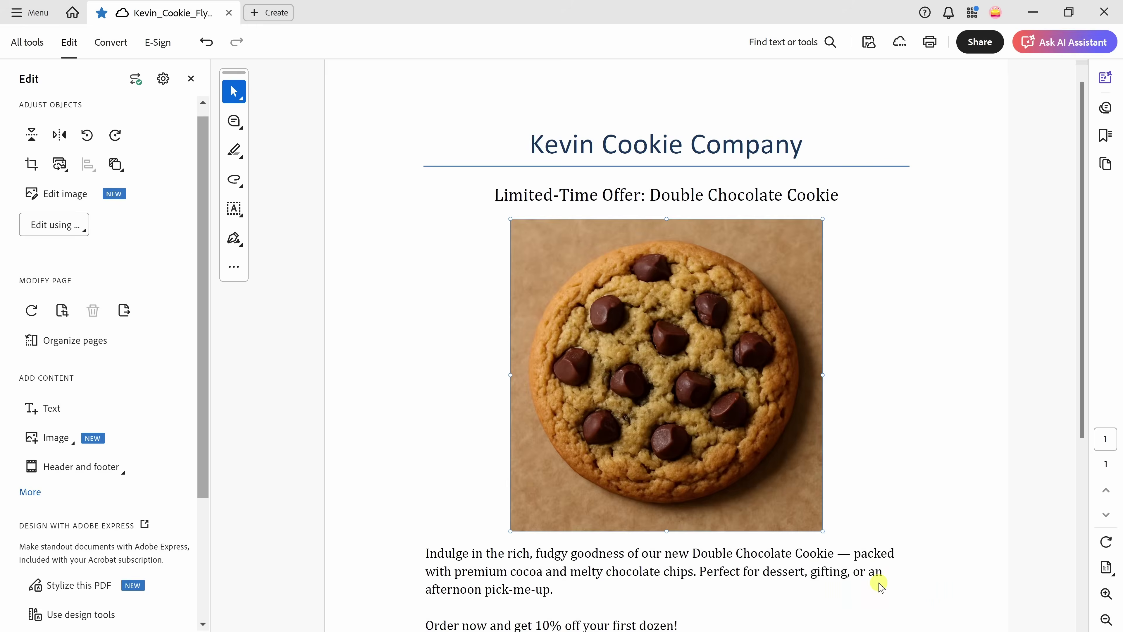
text(A freshly baked double chocolate cookie on a wooden tray, steam rising, soft lighting.)
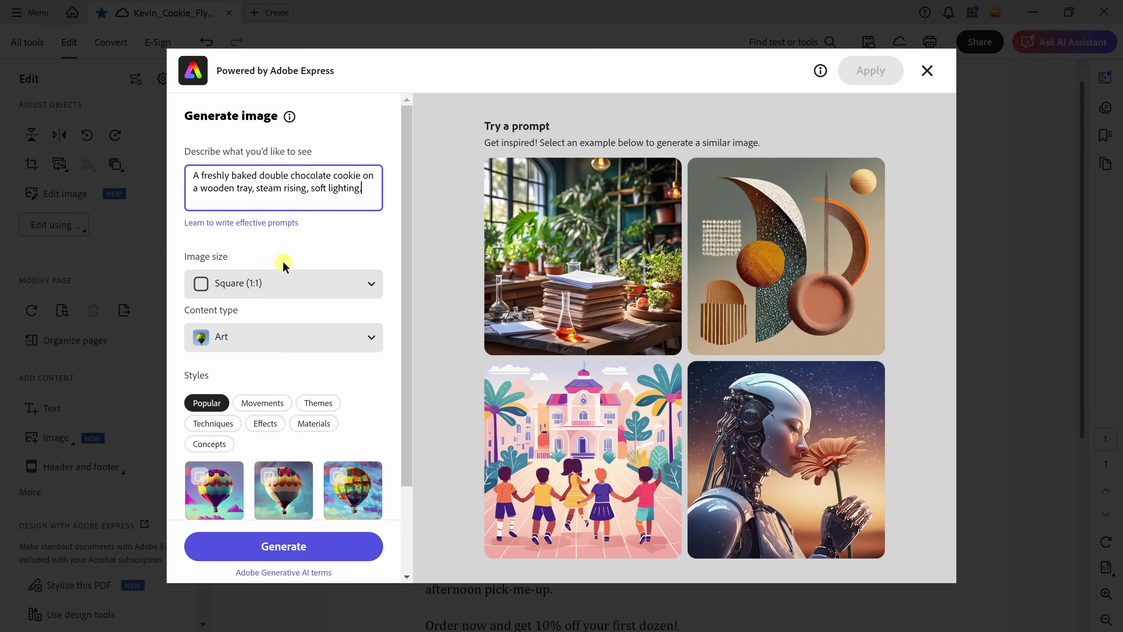
Set the content type to Photo, generate the images and apply the first result to the flyer
click(287, 339)
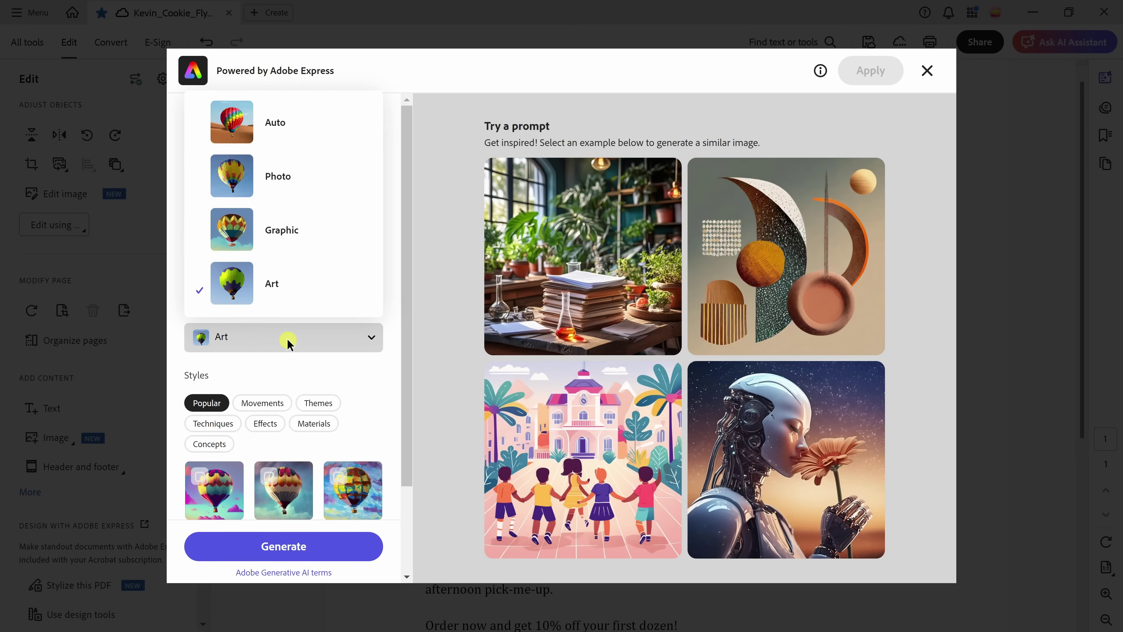
click(293, 185)
scroll(288, 221, down, 3)
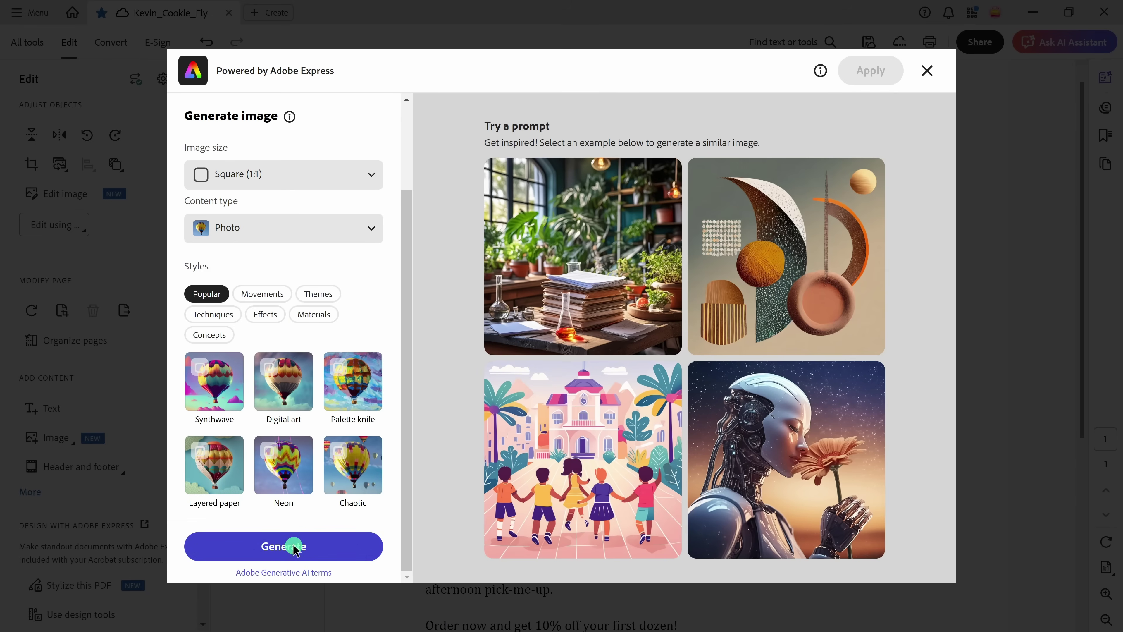
click(294, 548)
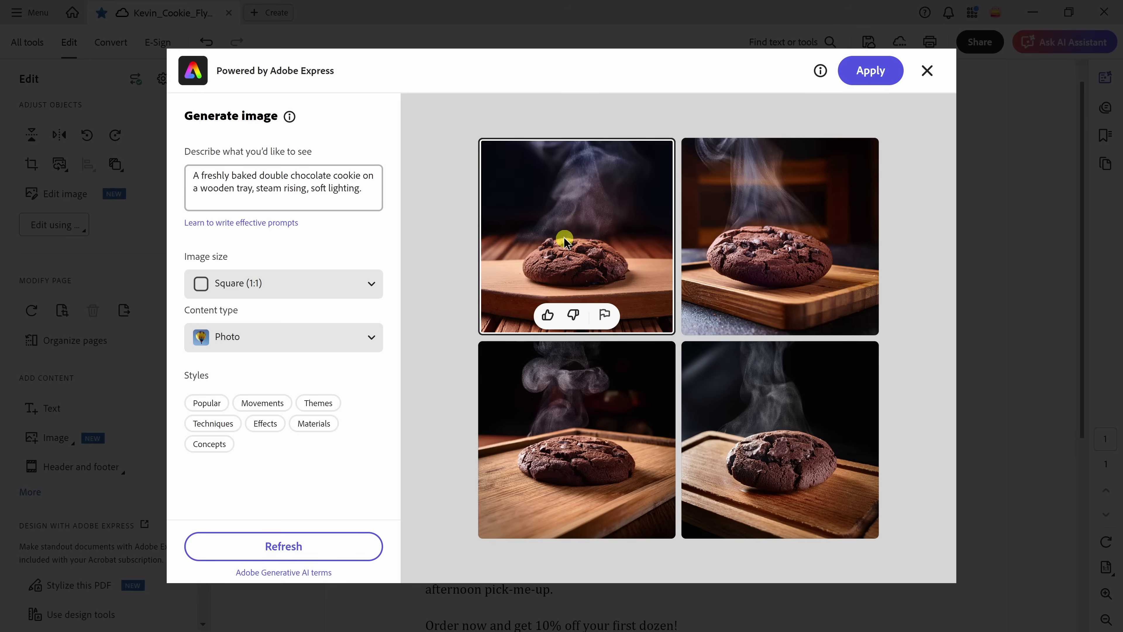
click(870, 71)
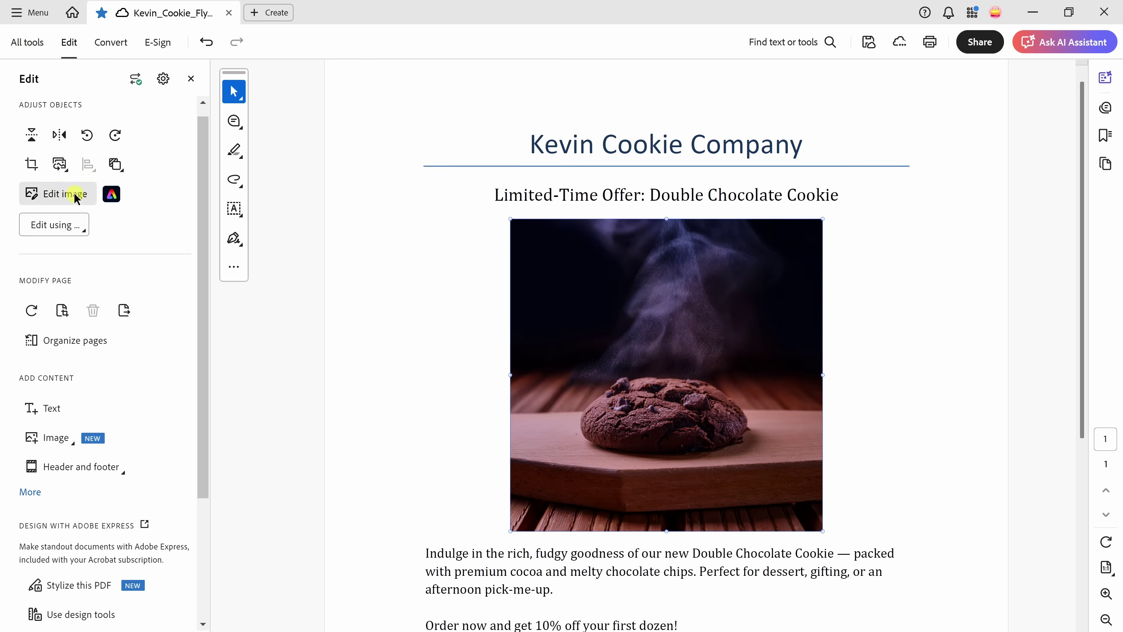
Edit the flyer's cookie image with the Insert object feature, describing the new object as "Add a glass of milk."
click(82, 203)
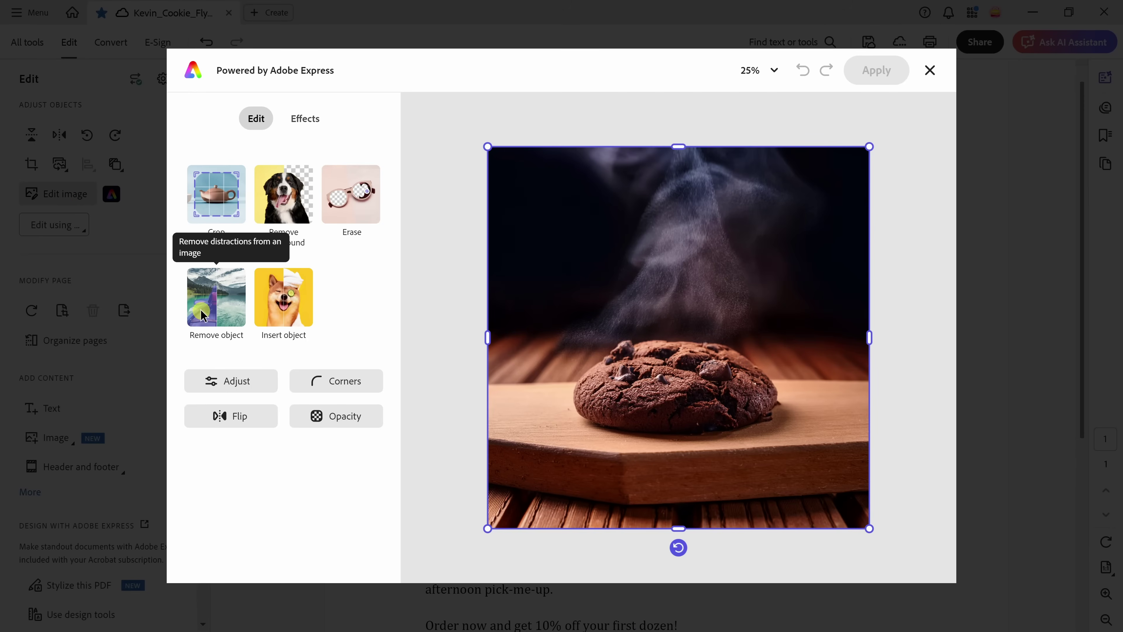
click(289, 297)
click(290, 189)
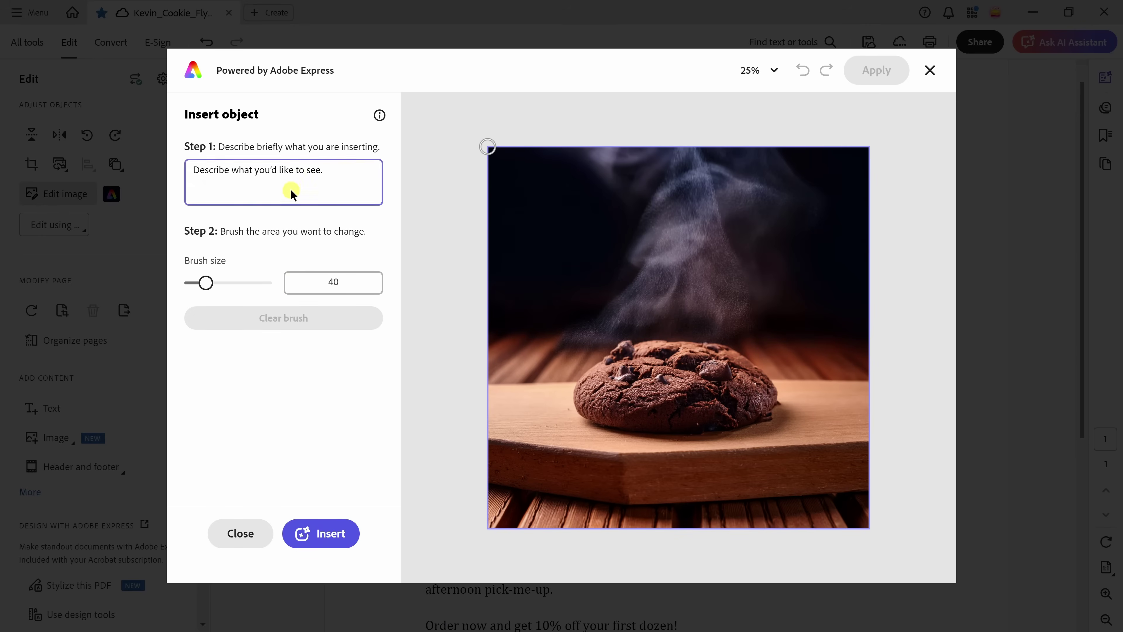
text(Add a glass of milk.)
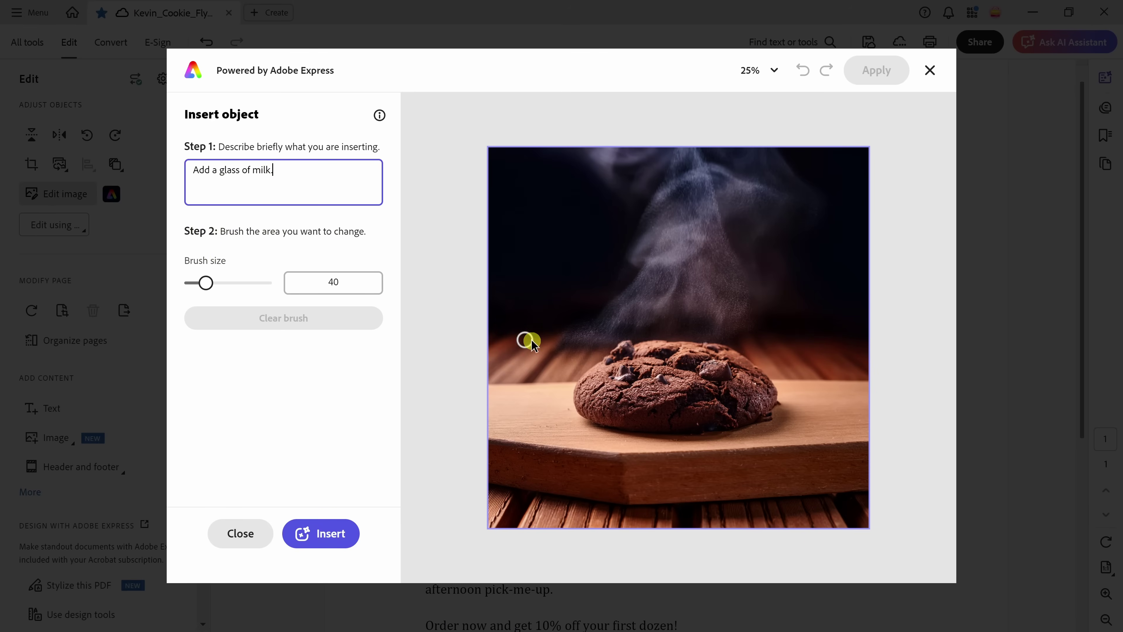
Set the brush size to 104, brush a glass-shaped area behind the cookie, insert the object and apply the first result to the flyer
mouse_move(526, 352)
mouse_down()
mouse_move(499, 236)
mouse_move(515, 213)
mouse_move(567, 213)
mouse_move(570, 317)
mouse_move(535, 349)
mouse_up()
drag(206, 283, 229, 283)
mouse_move(557, 338)
mouse_down()
mouse_move(534, 306)
mouse_move(517, 231)
mouse_move(558, 232)
mouse_move(549, 327)
mouse_up()
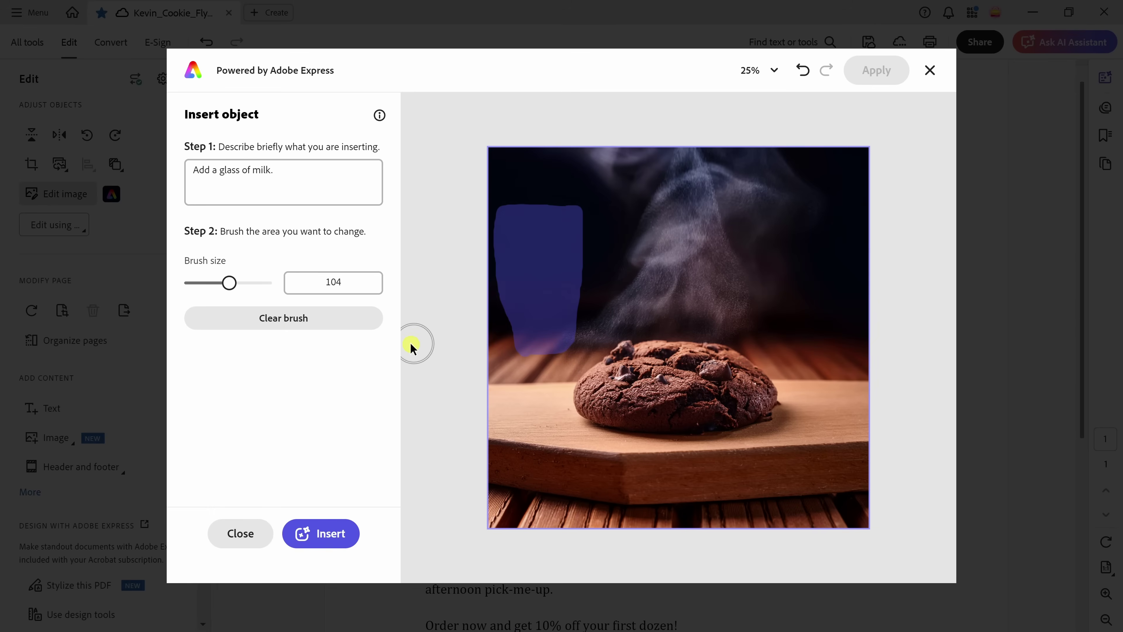
click(334, 544)
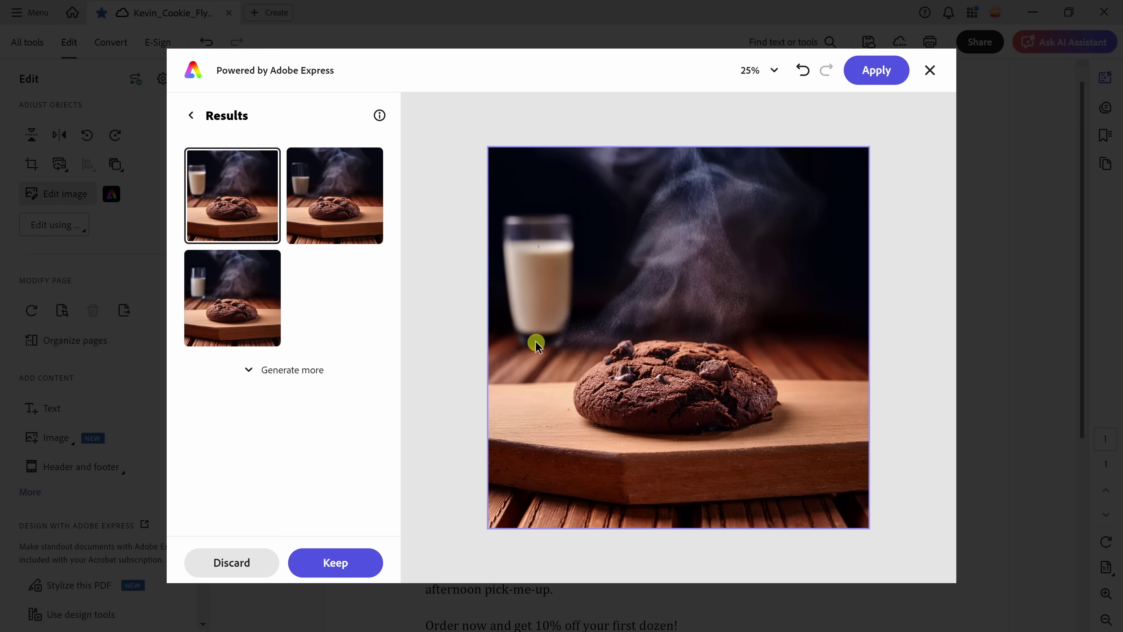
click(875, 70)
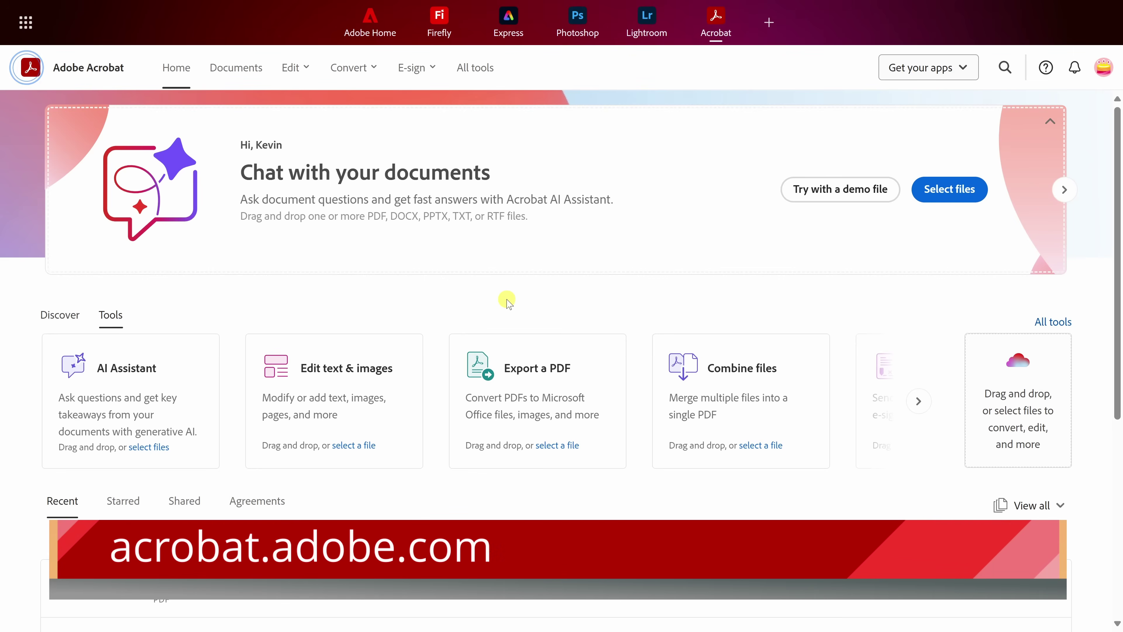
In Acrobat on the web, add the Zoom meeting transcript Kevin_Cookie_Company_Meeting_Missed_By_Kevin.vtt from the Documents area
click(226, 68)
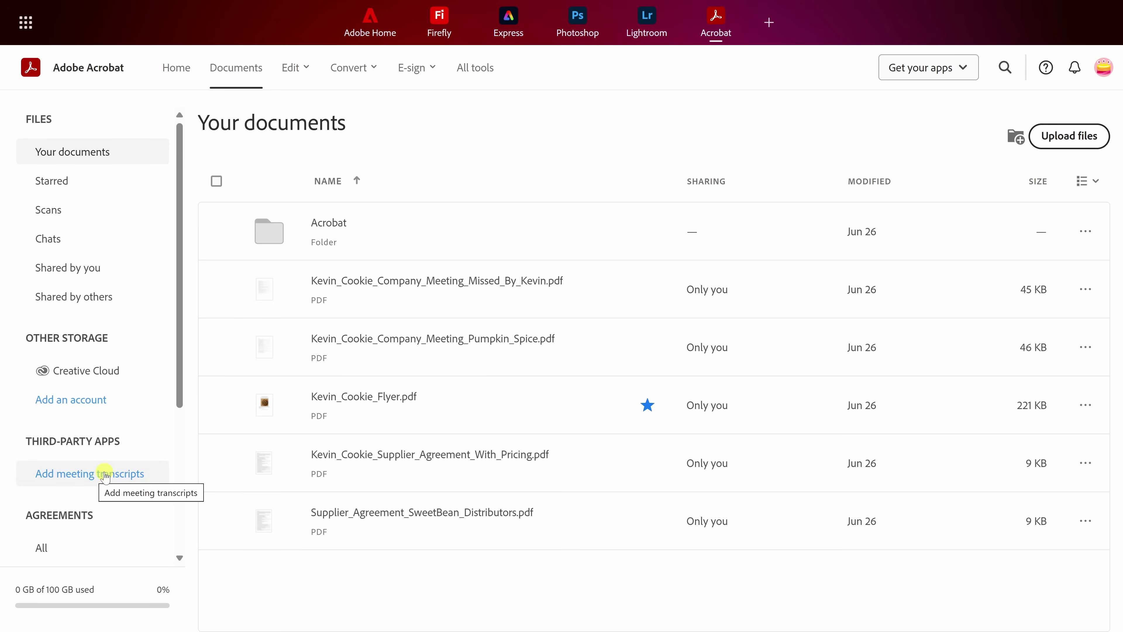
click(105, 476)
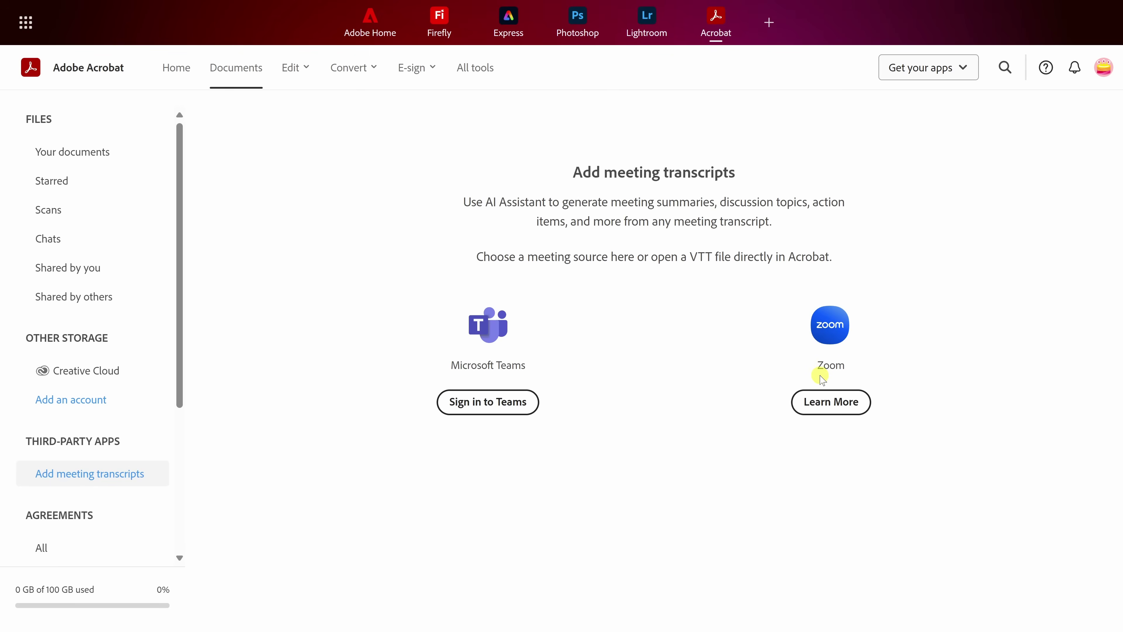
click(831, 401)
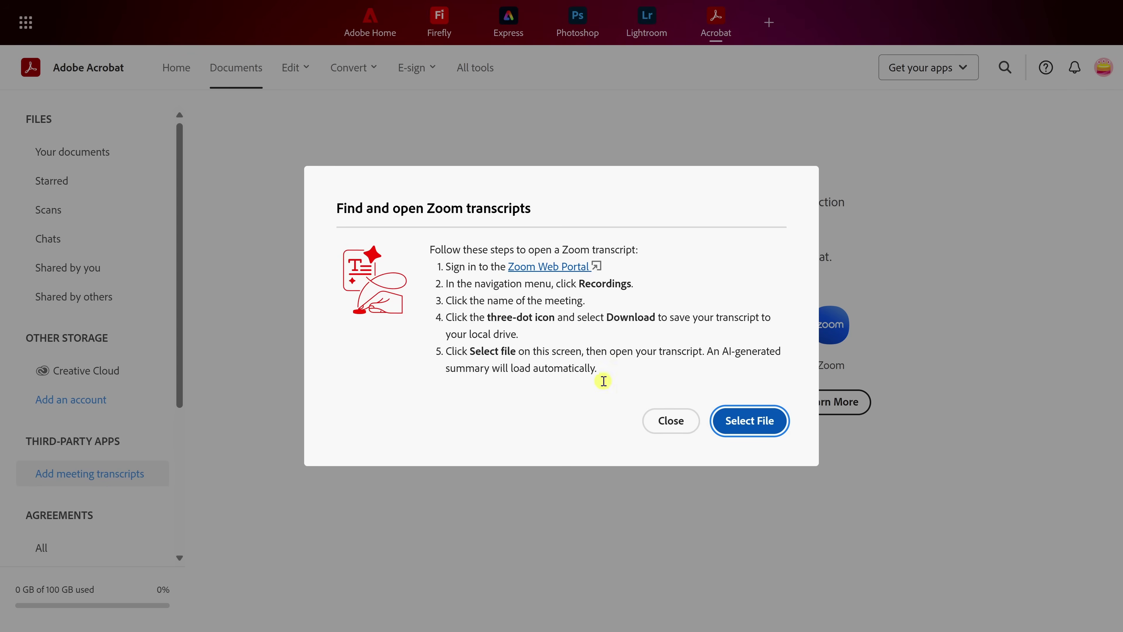
click(753, 423)
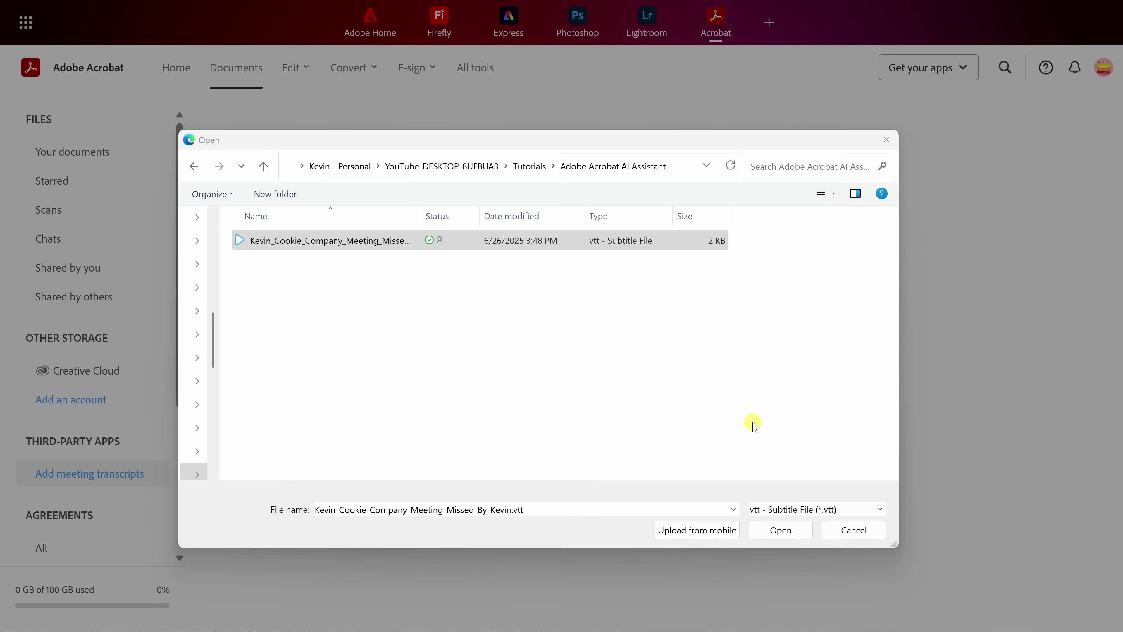
click(397, 243)
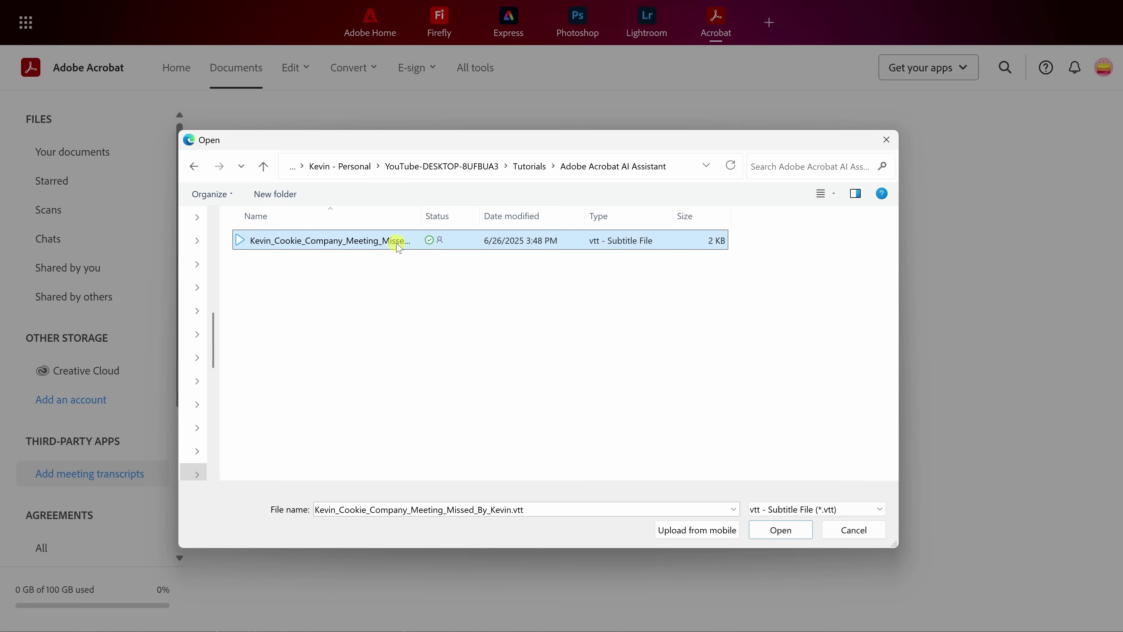
click(781, 530)
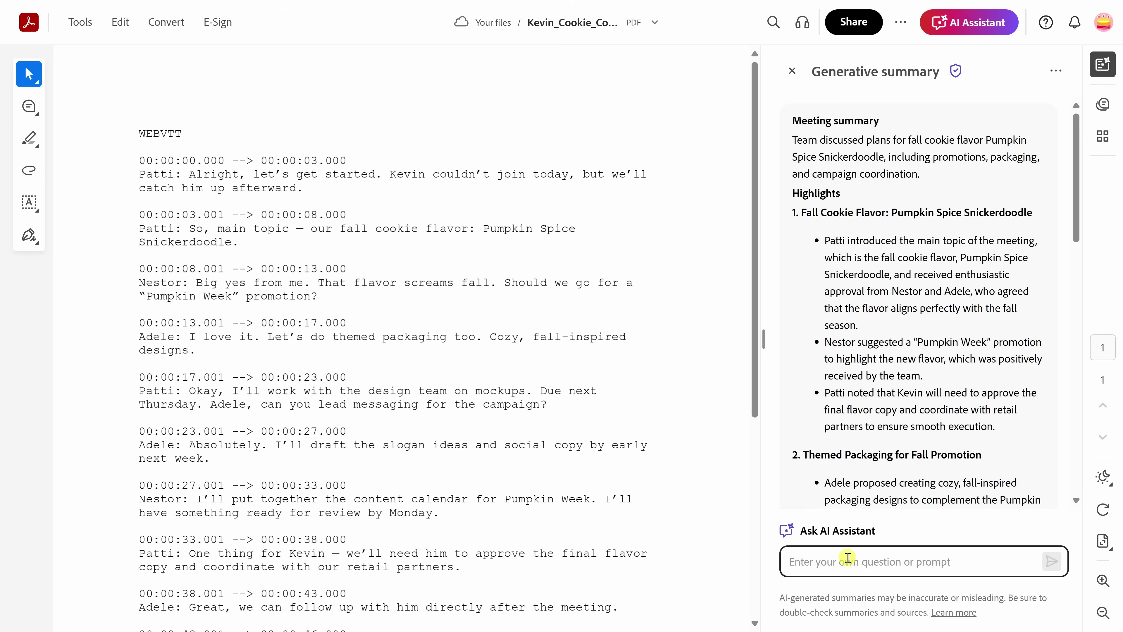
Ask AI Assistant for the absent team member's action items and follow the first item's citation to its source in the transcript
text(What are Kevin's action items?)
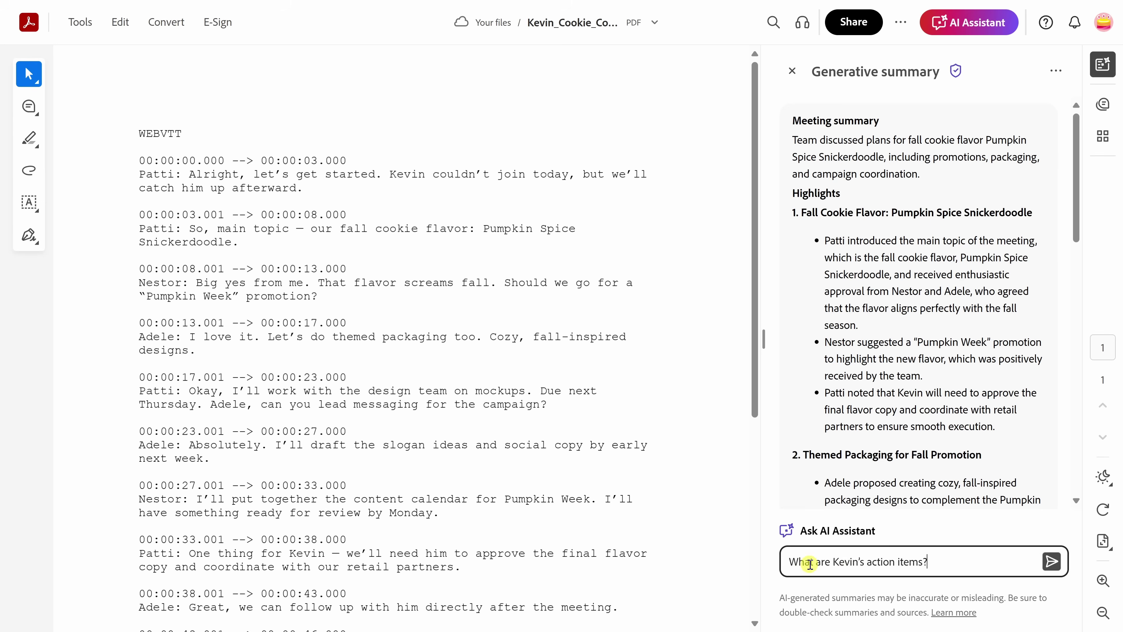
click(1052, 561)
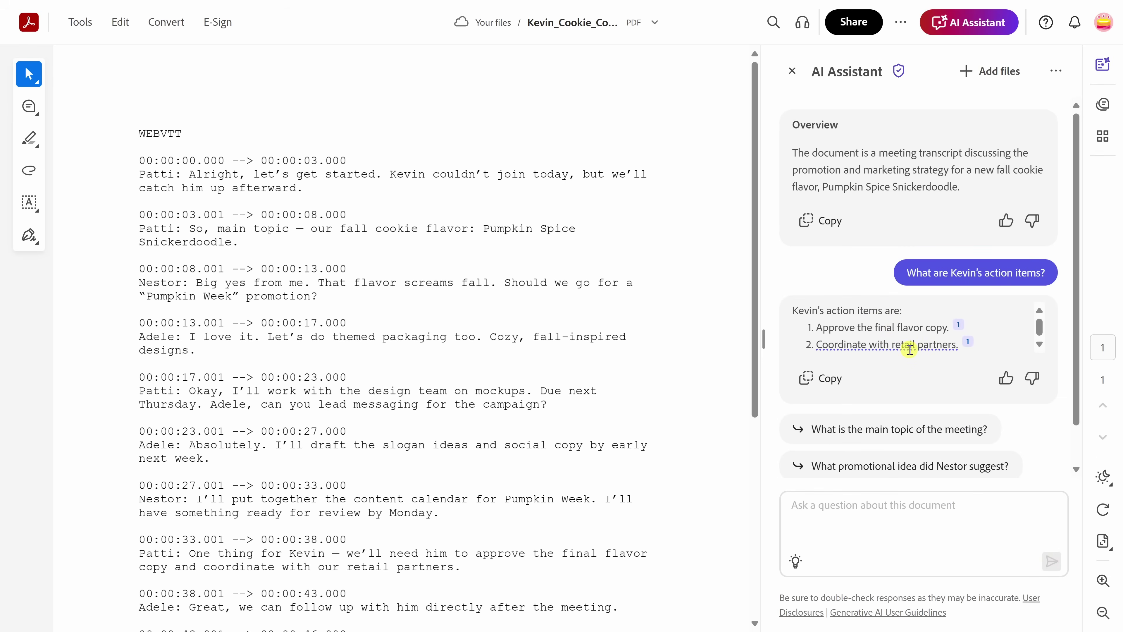
click(958, 325)
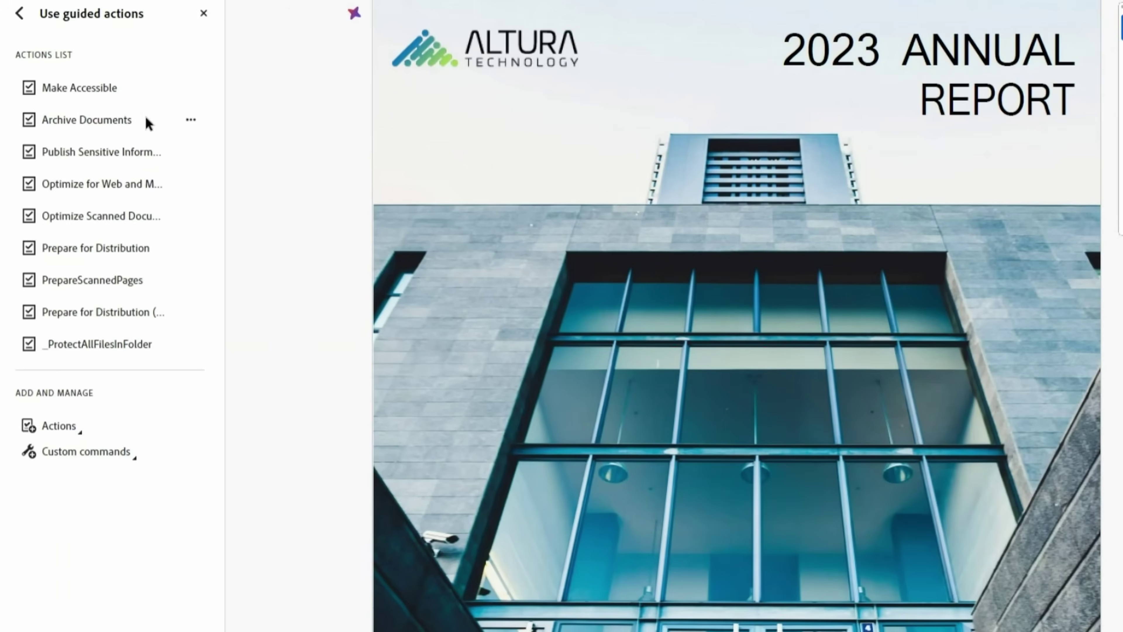
Choose the Archive Documents guided action for the 2023 annual report
click(105, 115)
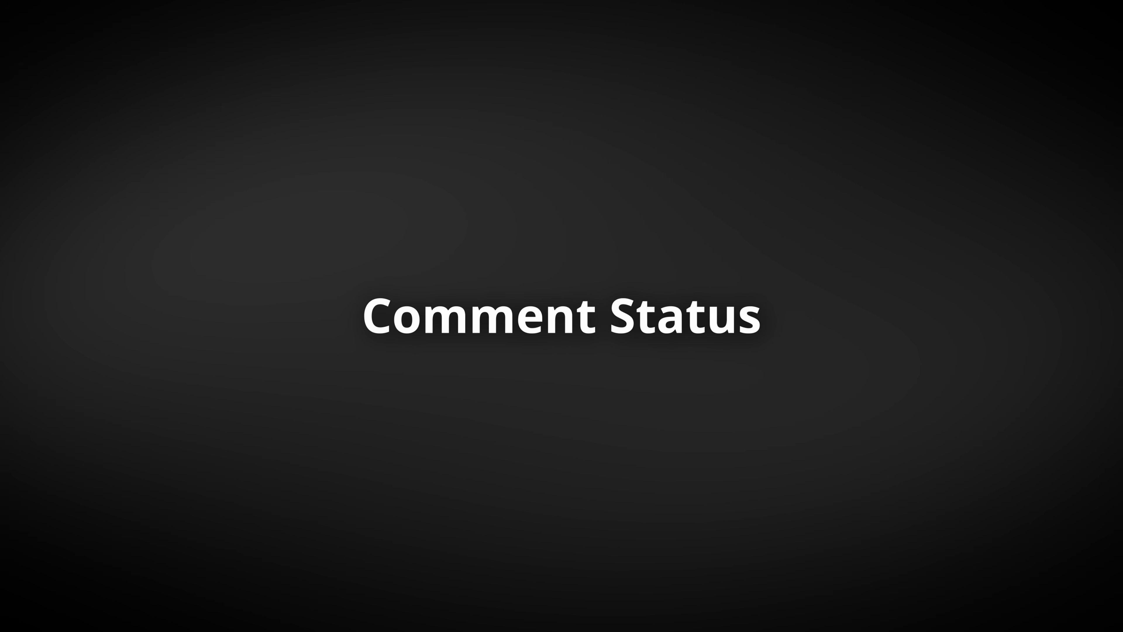
Set the page 3 typo comment's status to Completed and delete the No Warranties clause, section 16, from the agreement
mouse_move(1009, 461)
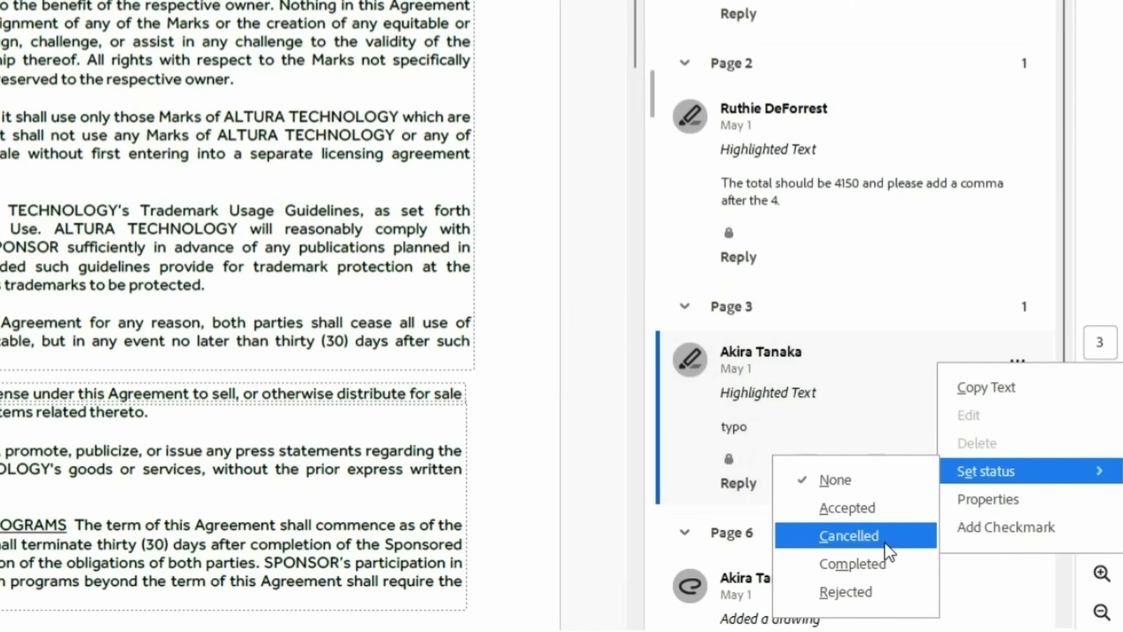
click(866, 571)
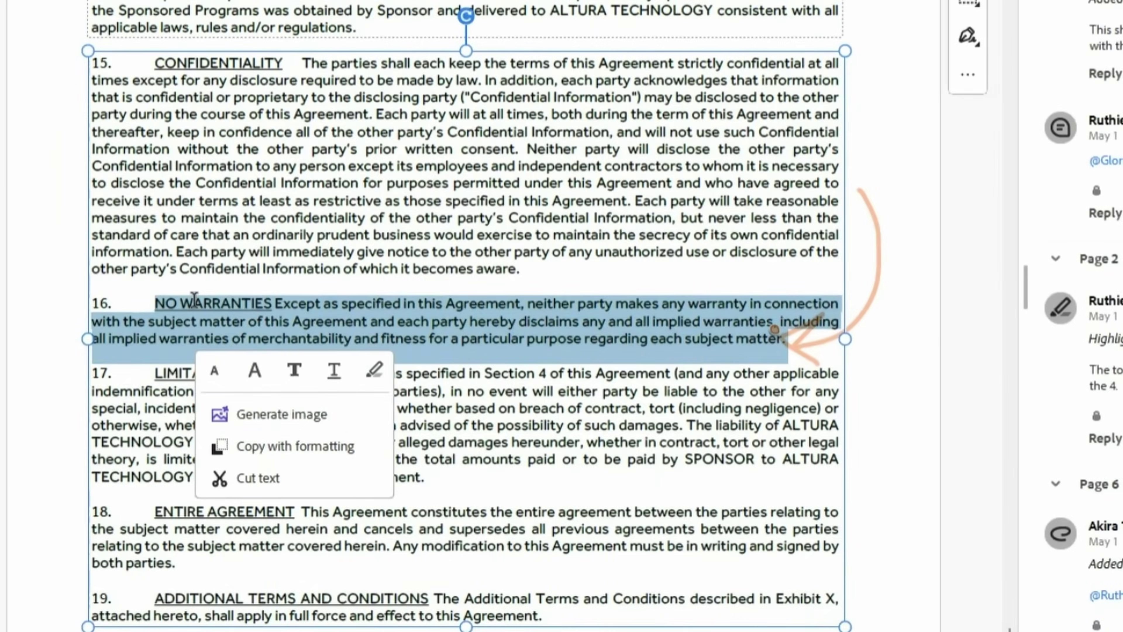
key(Delete)
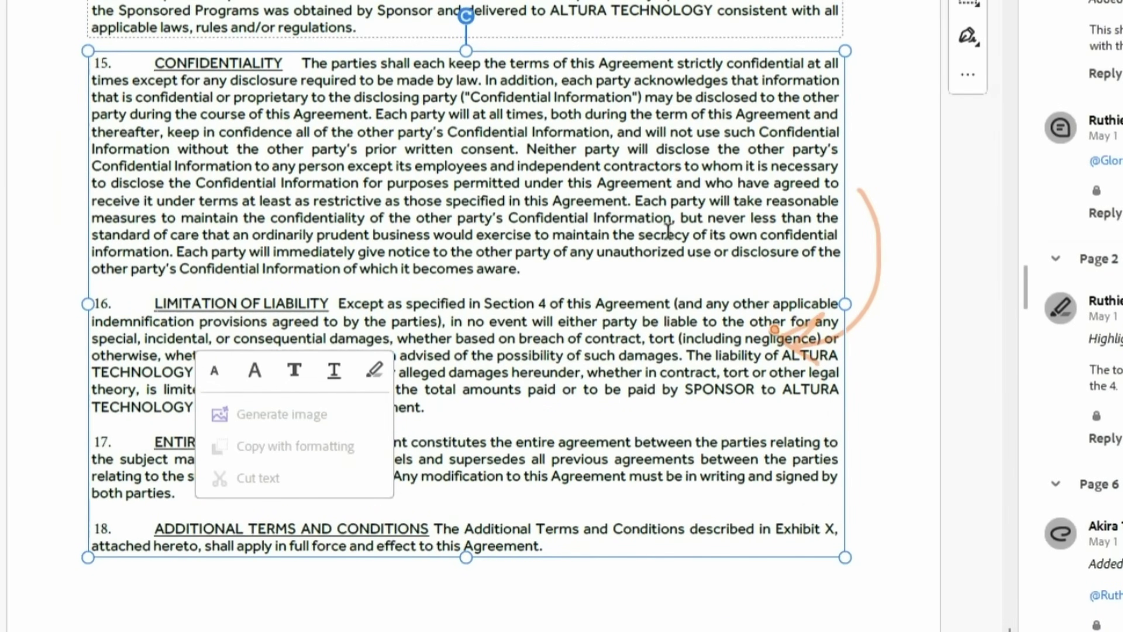
key(Return)
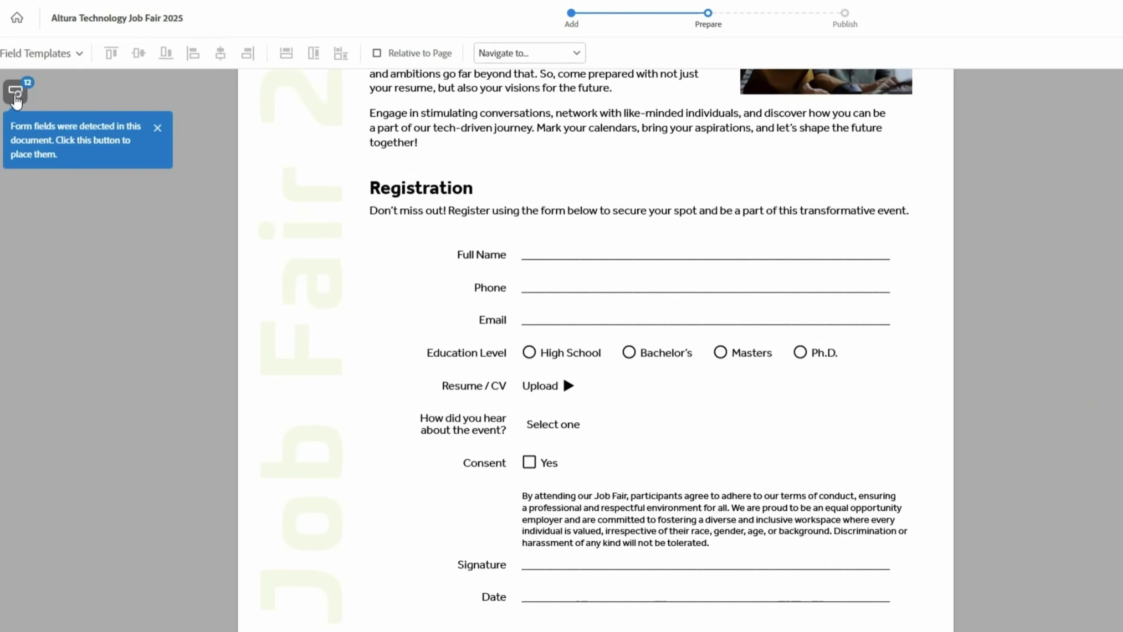
Place the automatically detected form fields on the Altura Technology Job Fair 2025 registration form
click(15, 94)
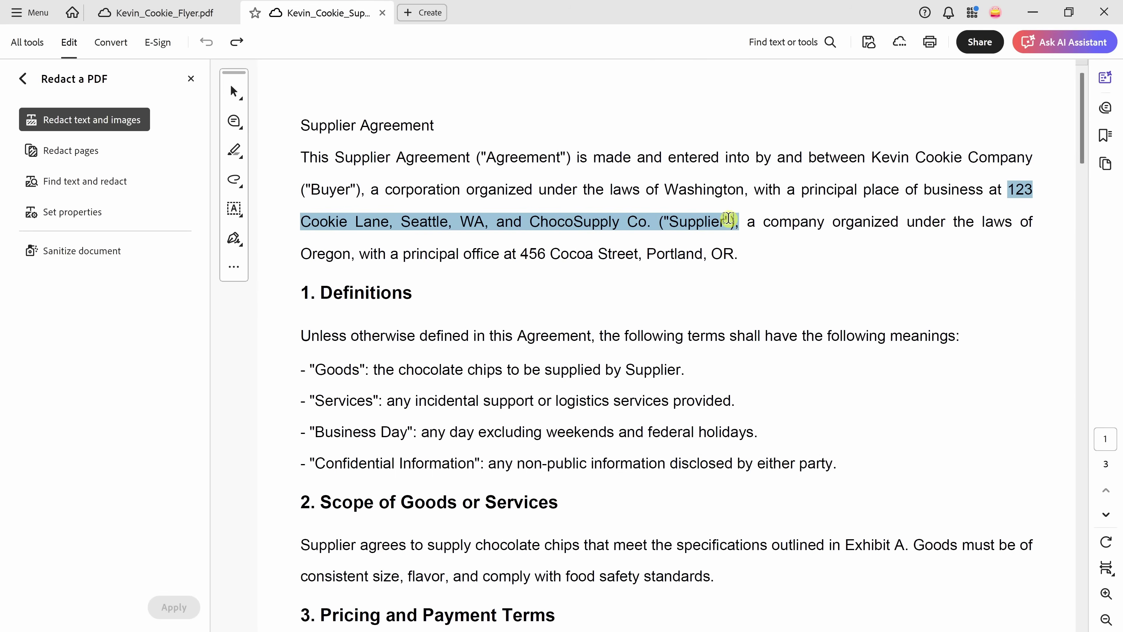
Mark the text from the buyer's address through the supplier's name, plus sections 16 and 17, for redaction in the supplier agreement
drag(728, 219, 729, 219)
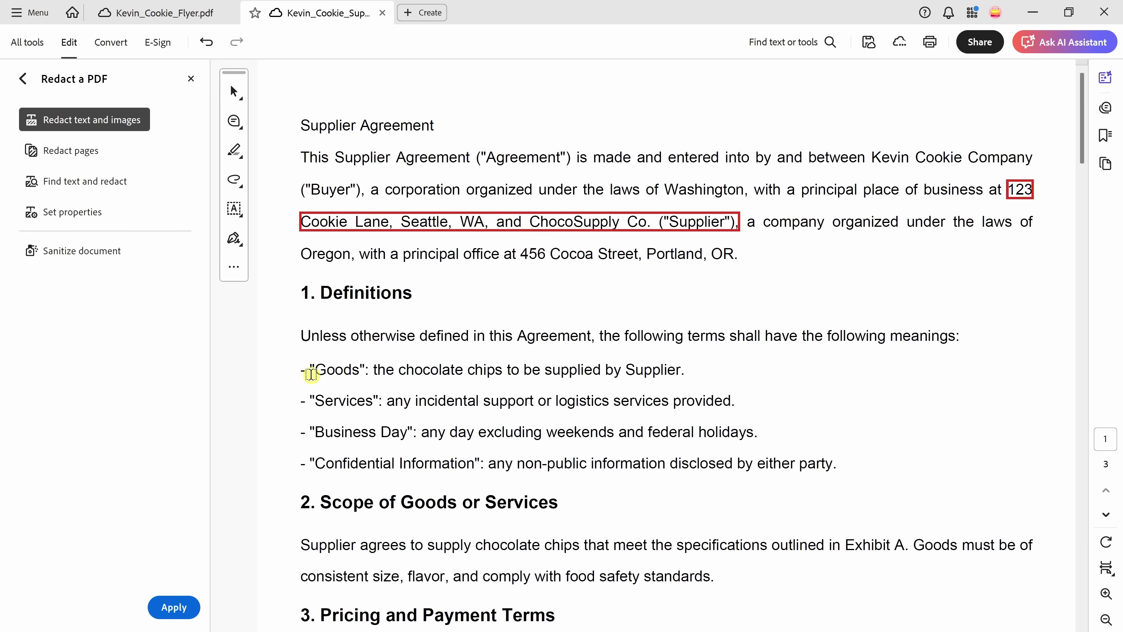
scroll(368, 335, down, 3)
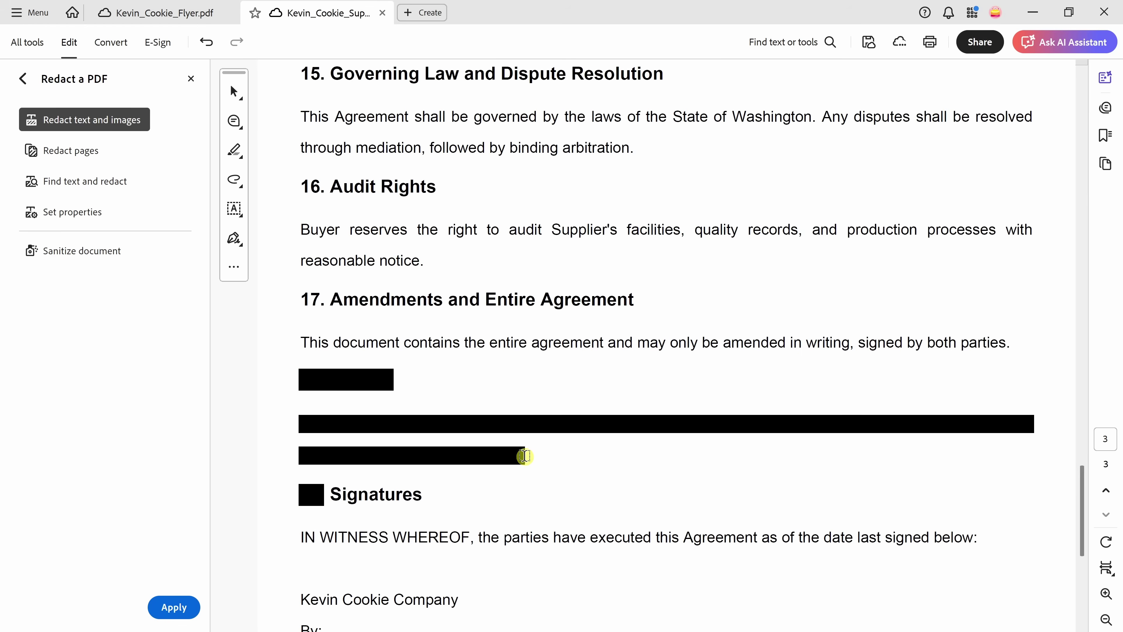
drag(302, 185, 1012, 345)
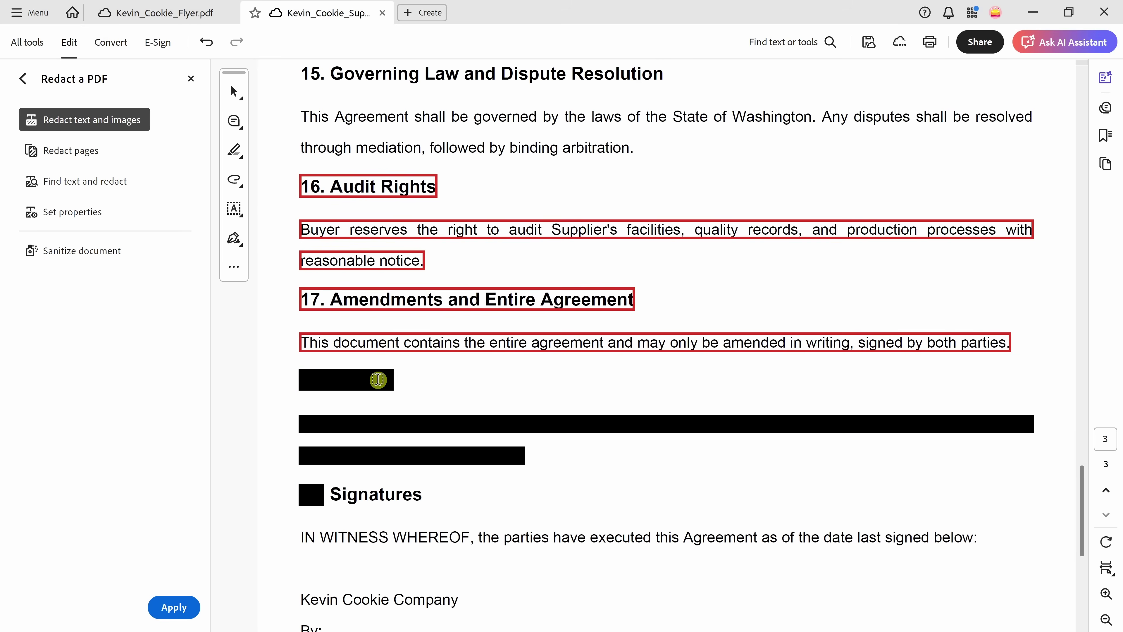
scroll(635, 413, up, 10)
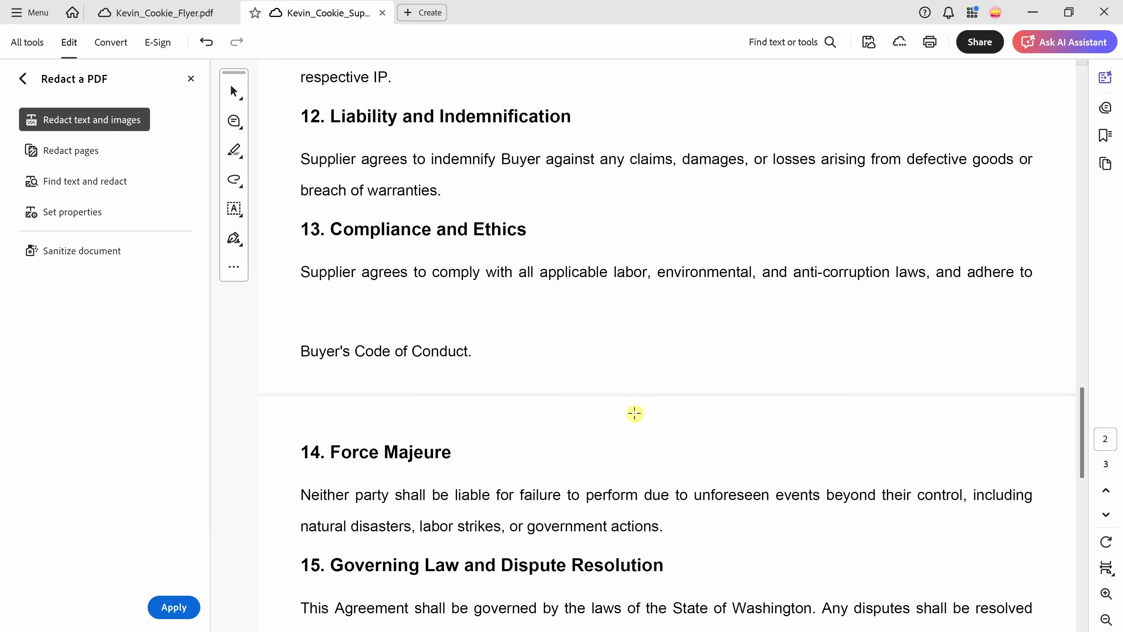
scroll(634, 412, up, 2)
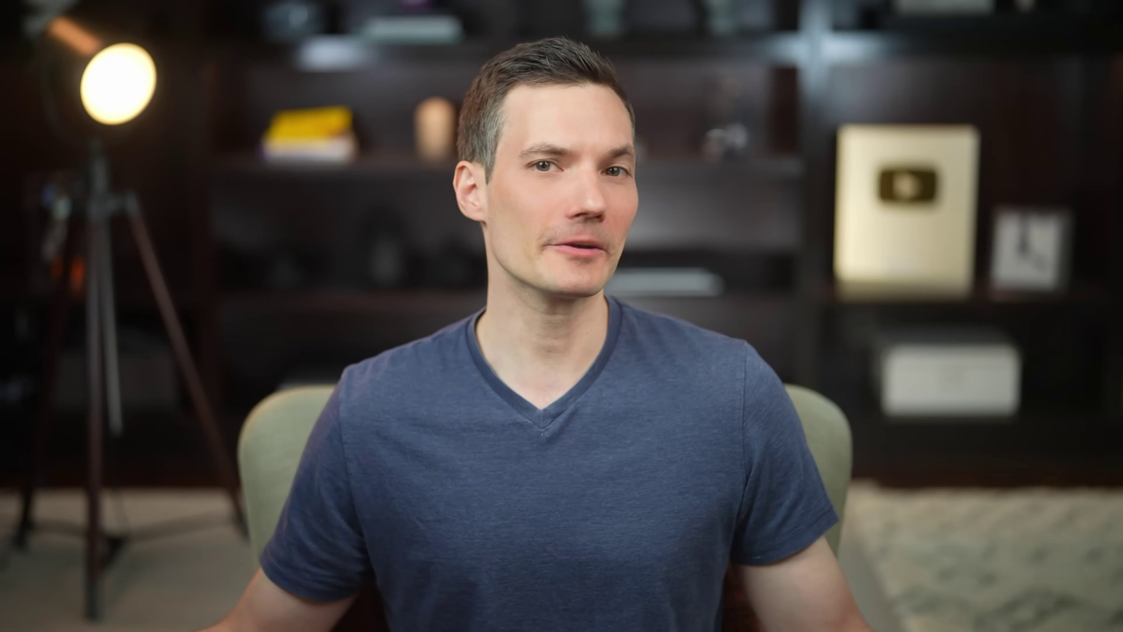